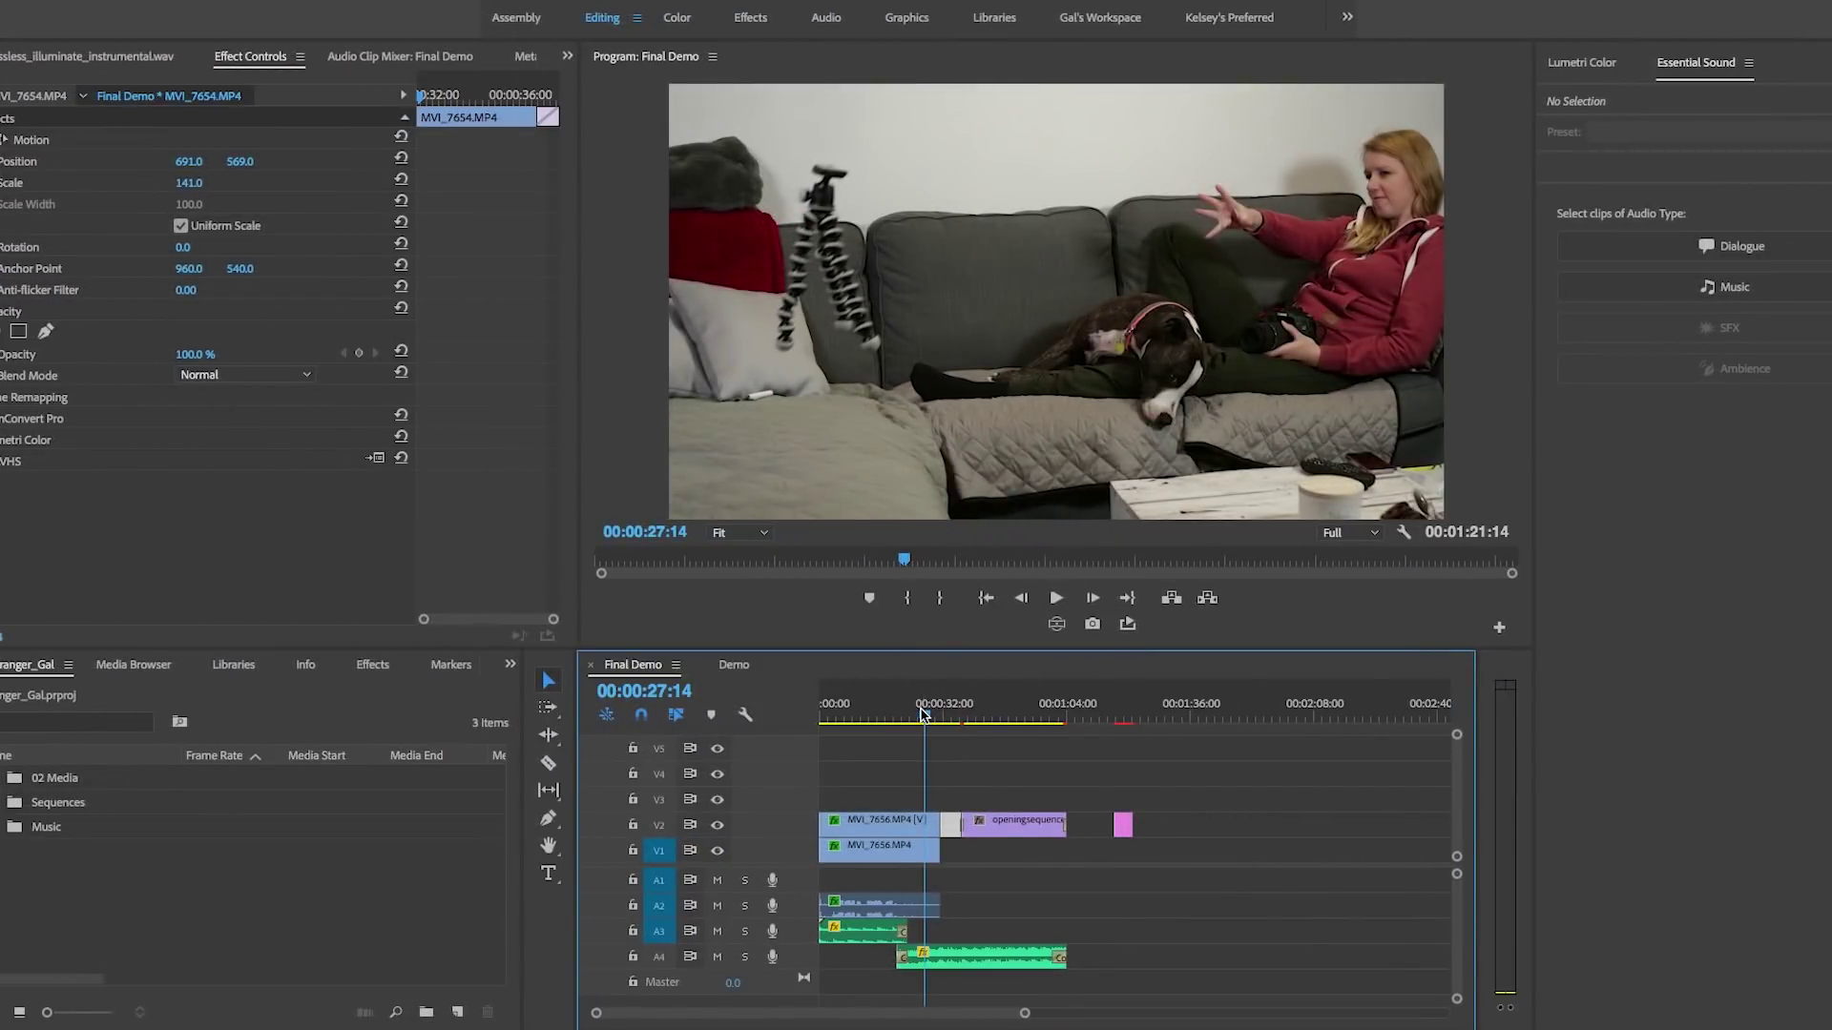
pyautogui.press('space')
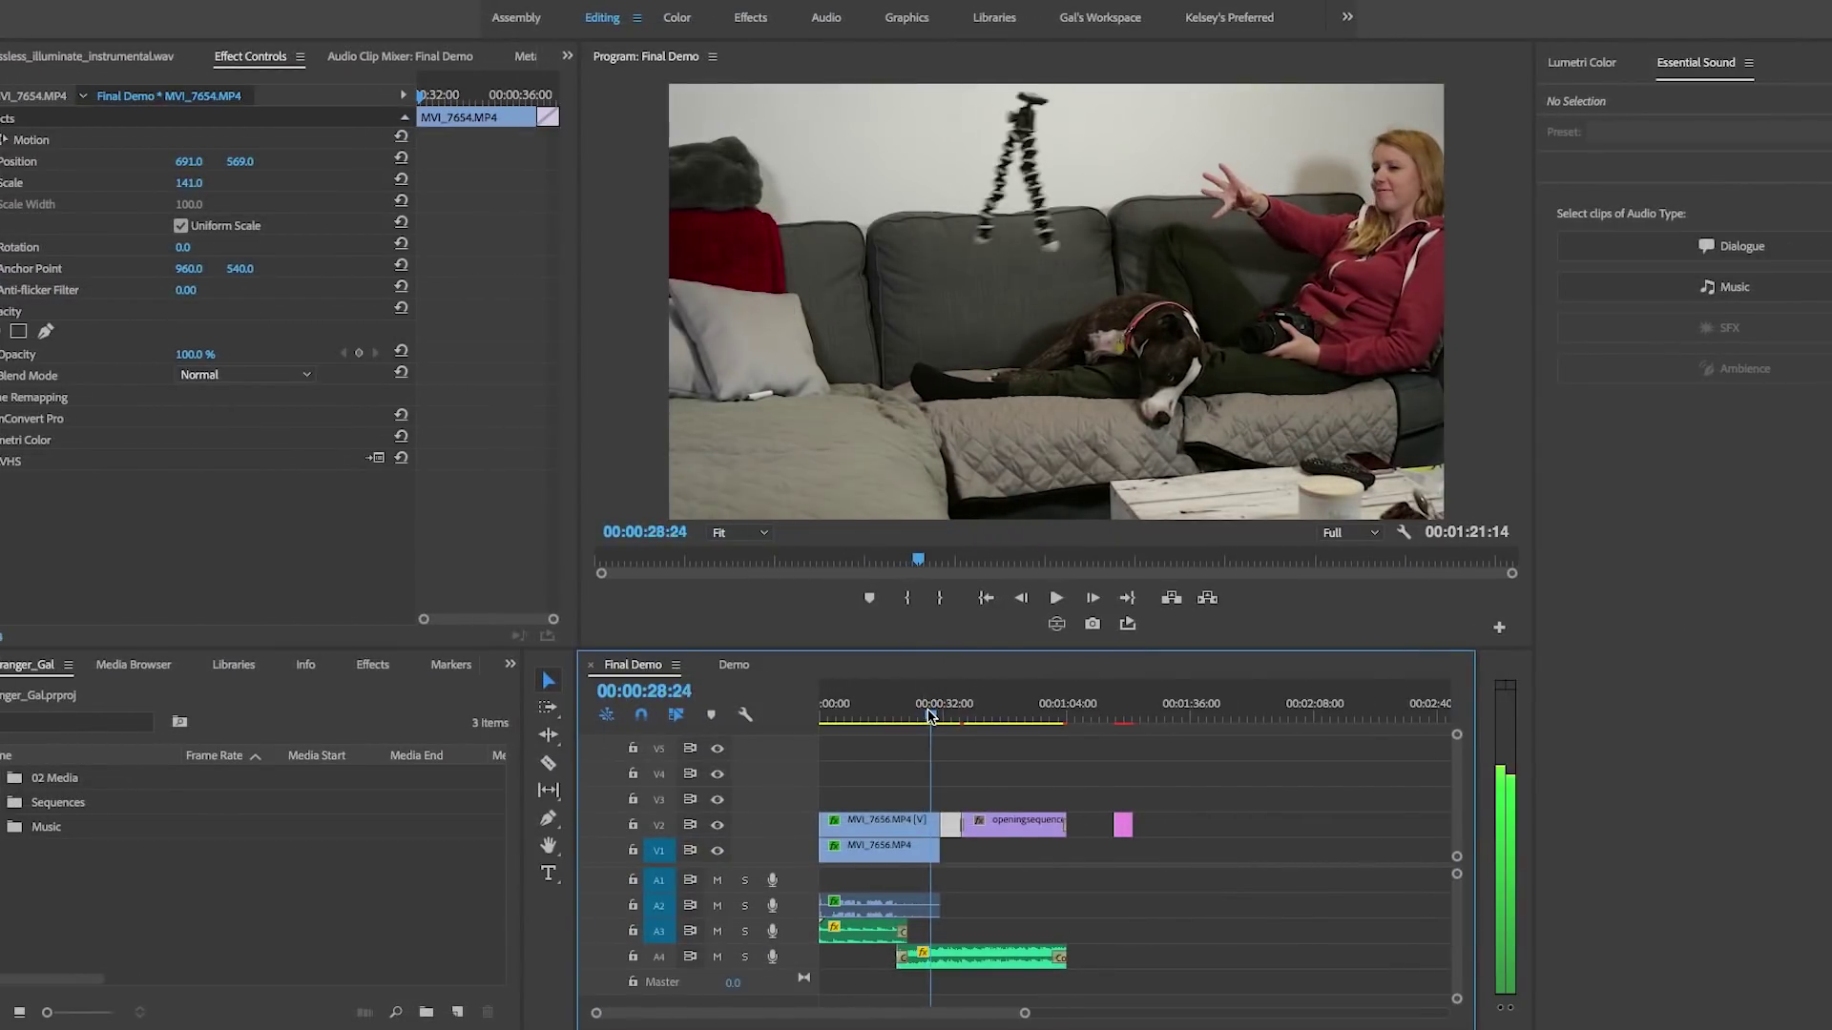
pyautogui.click(923, 718)
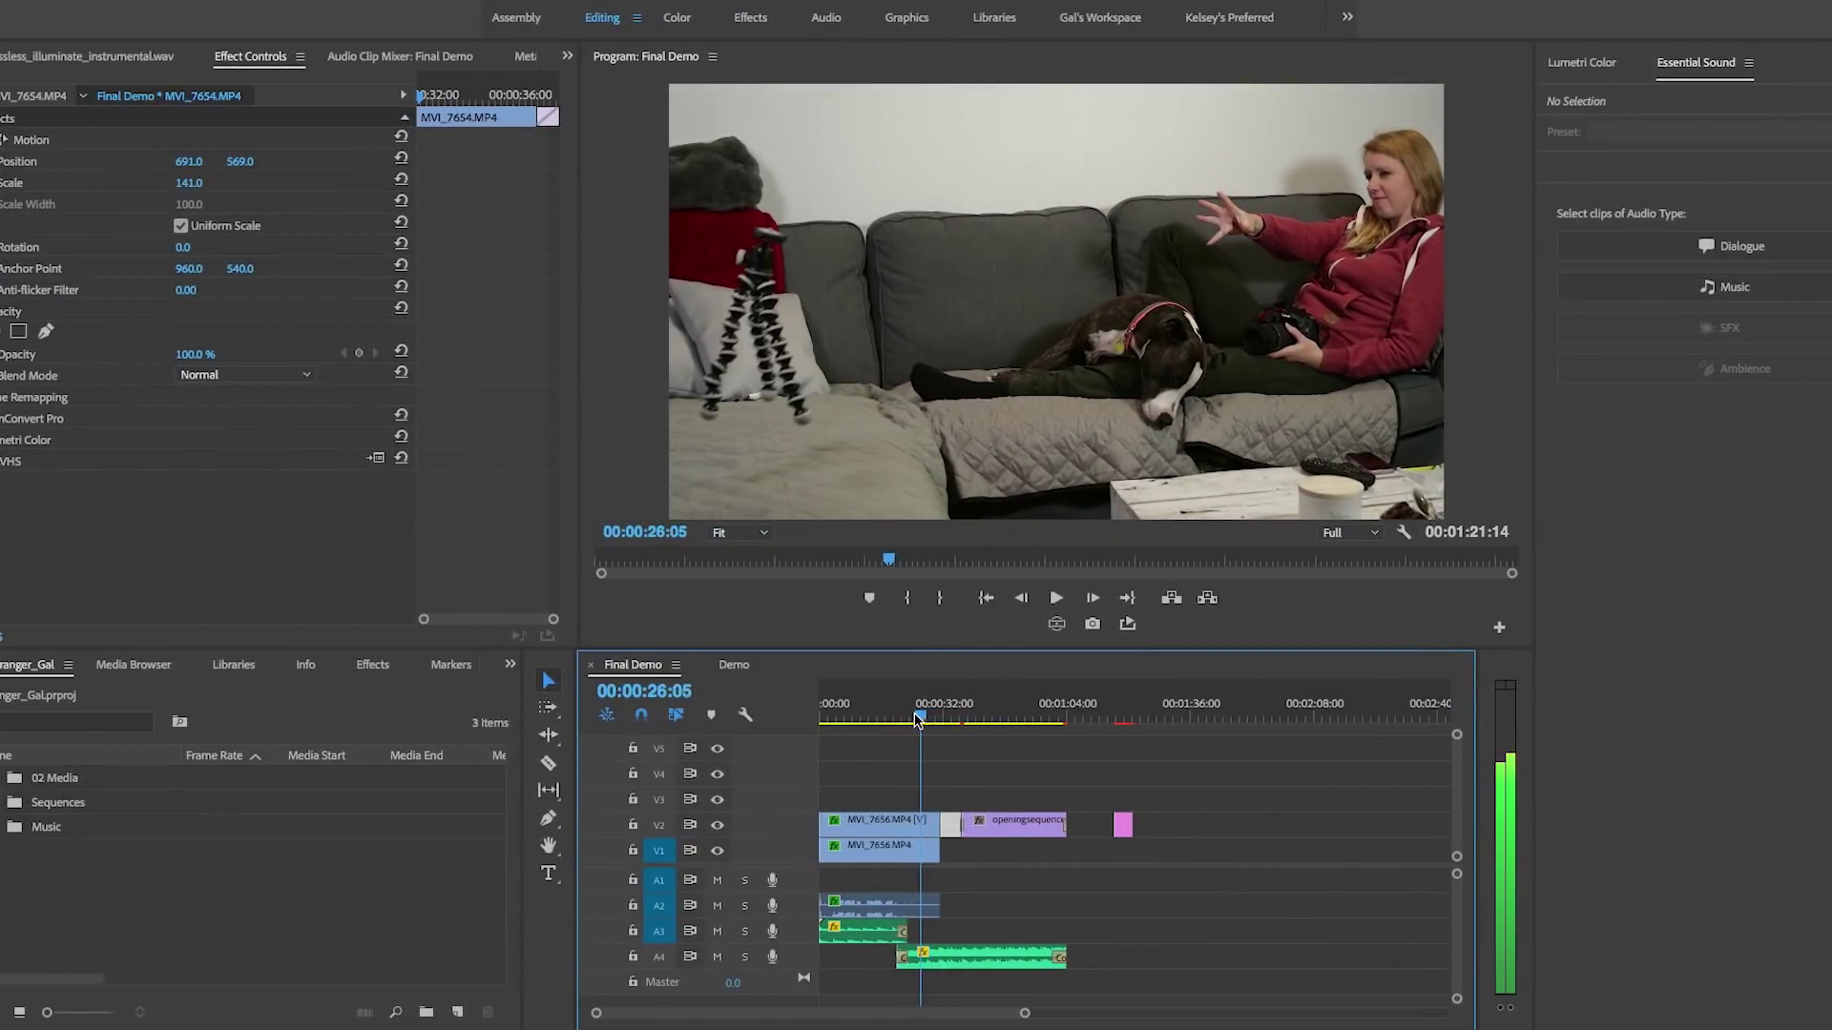
pyautogui.moveTo(930, 723)
pyautogui.mouseDown()
pyautogui.moveTo(908, 729)
pyautogui.moveTo(944, 730)
pyautogui.moveTo(919, 730)
pyautogui.mouseUp()
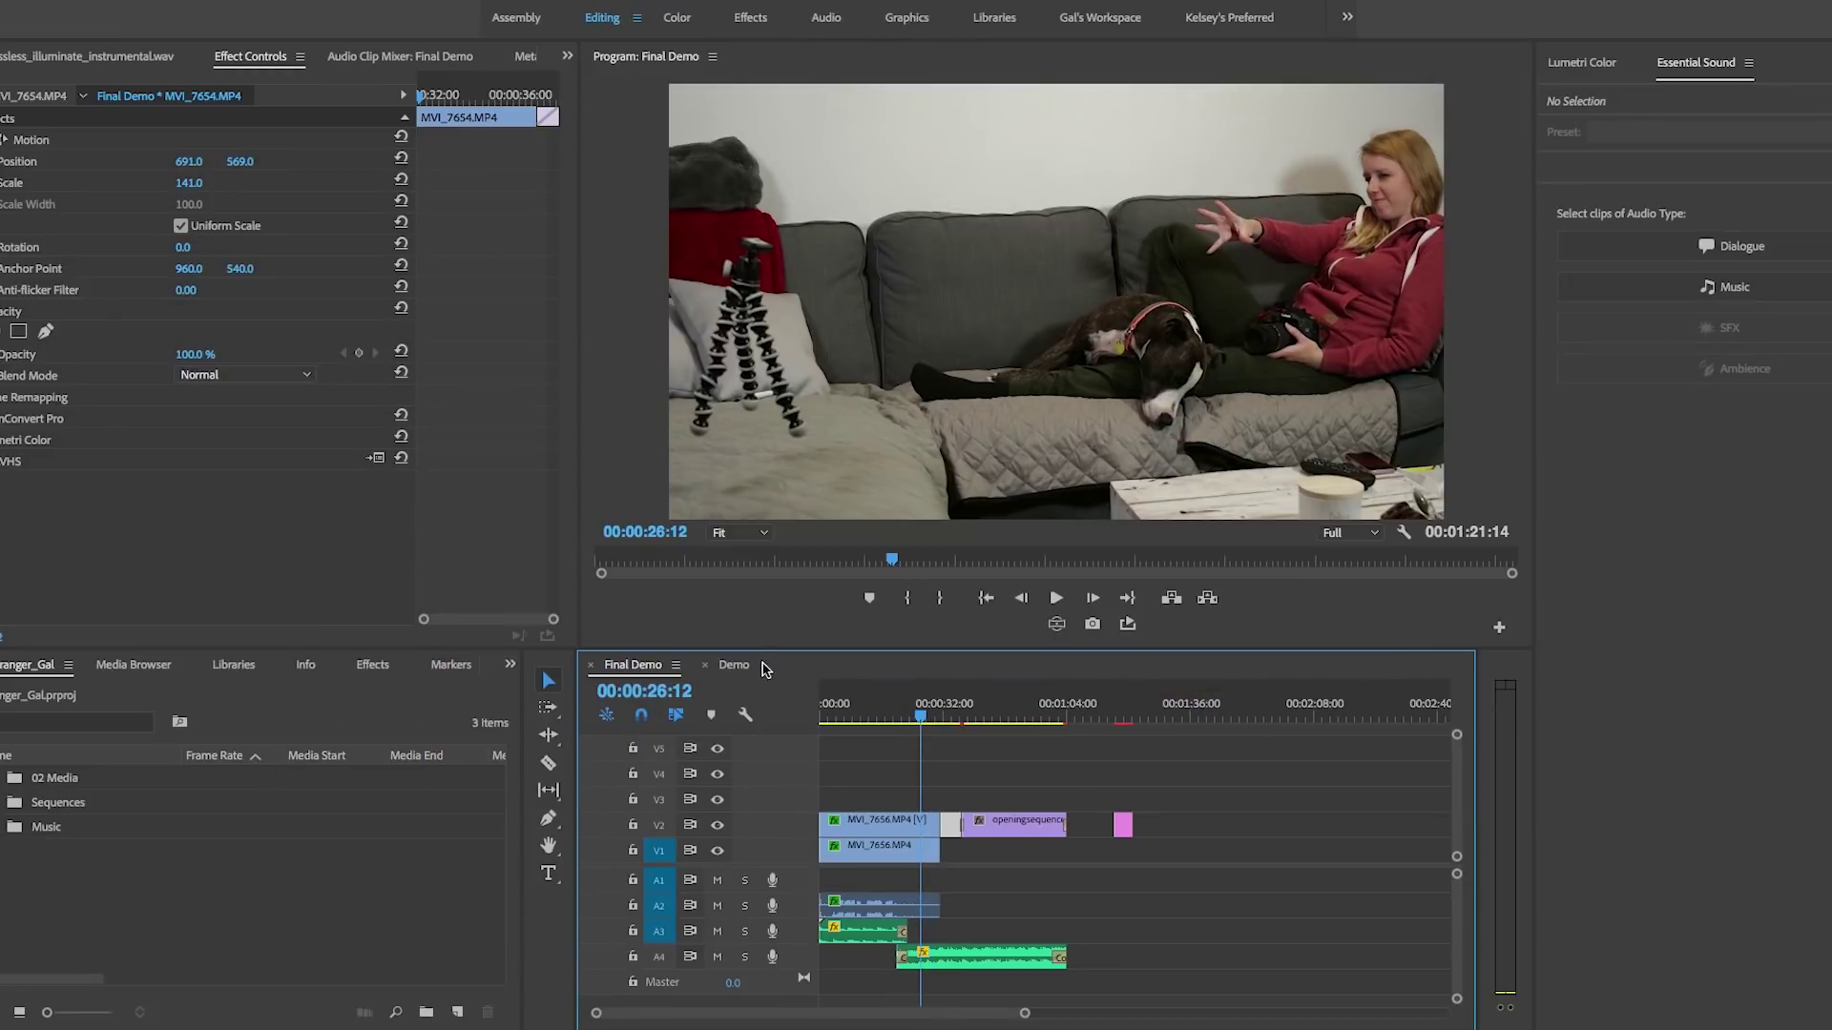
pyautogui.click(734, 665)
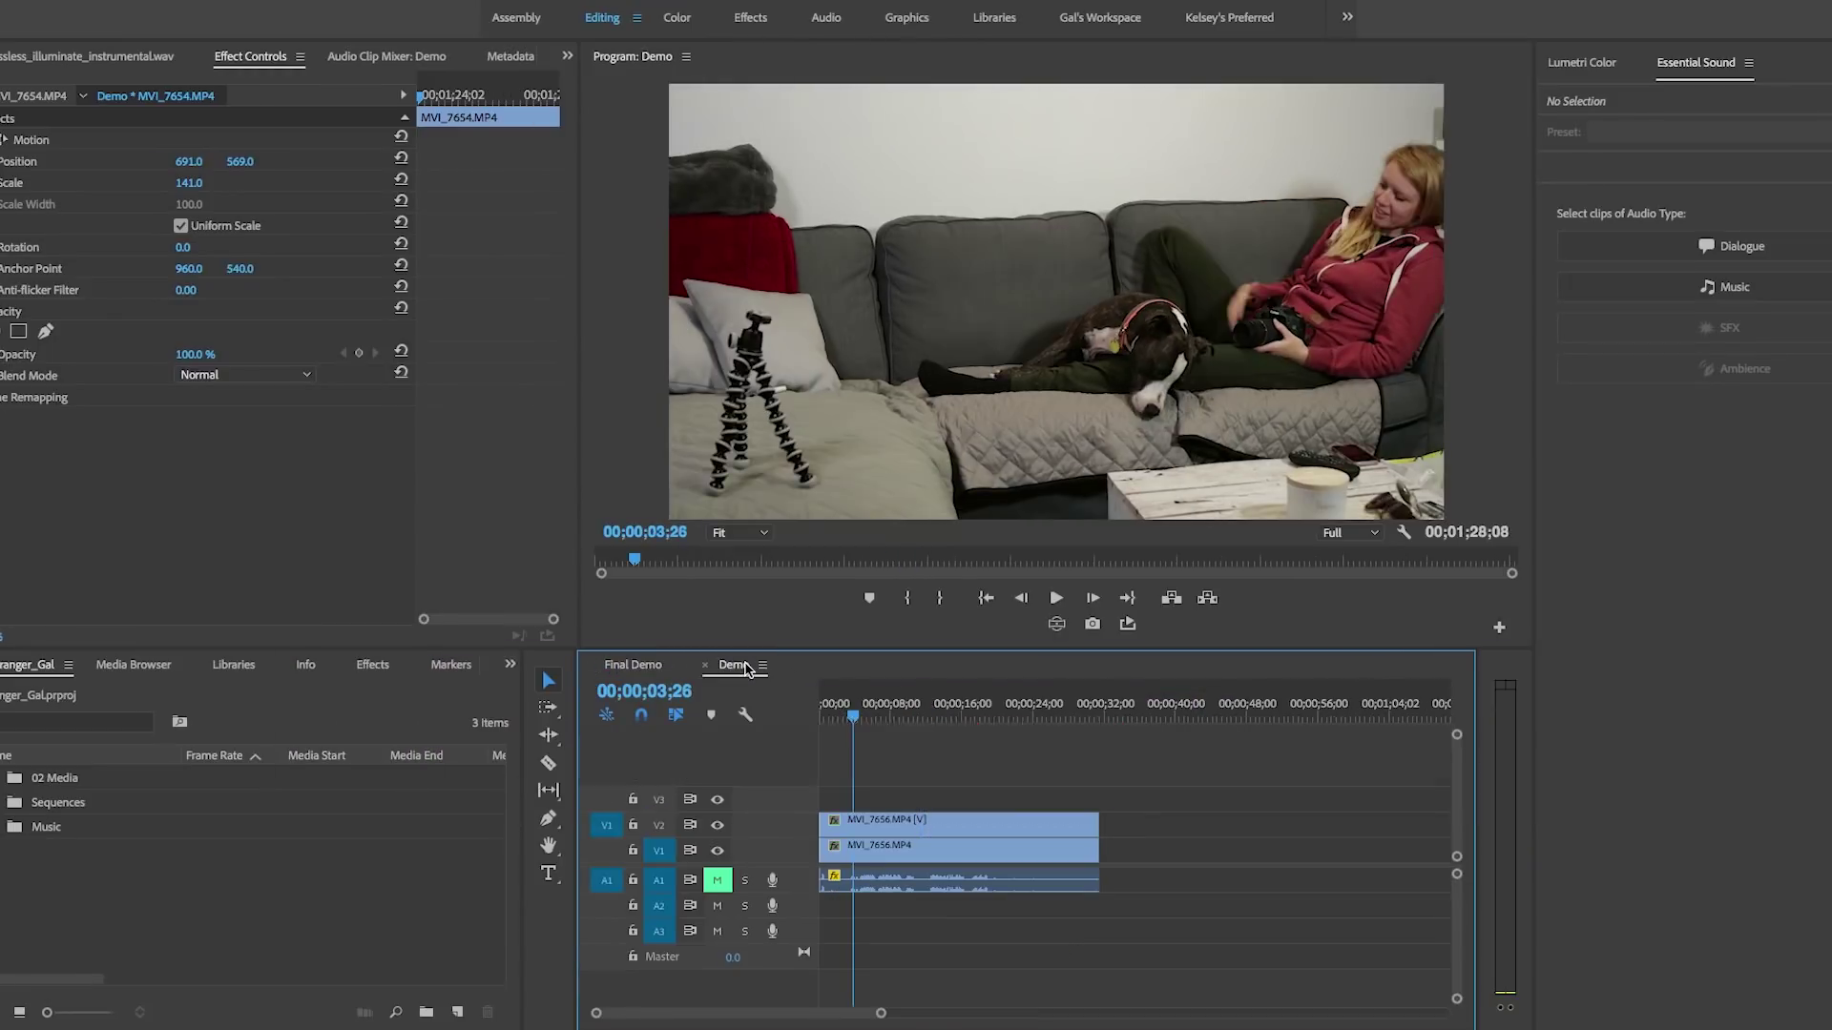
# Hide V2 and scrub ahead to reveal the empty-couch clean plate on V1
pyautogui.click(897, 849)
pyautogui.click(897, 848)
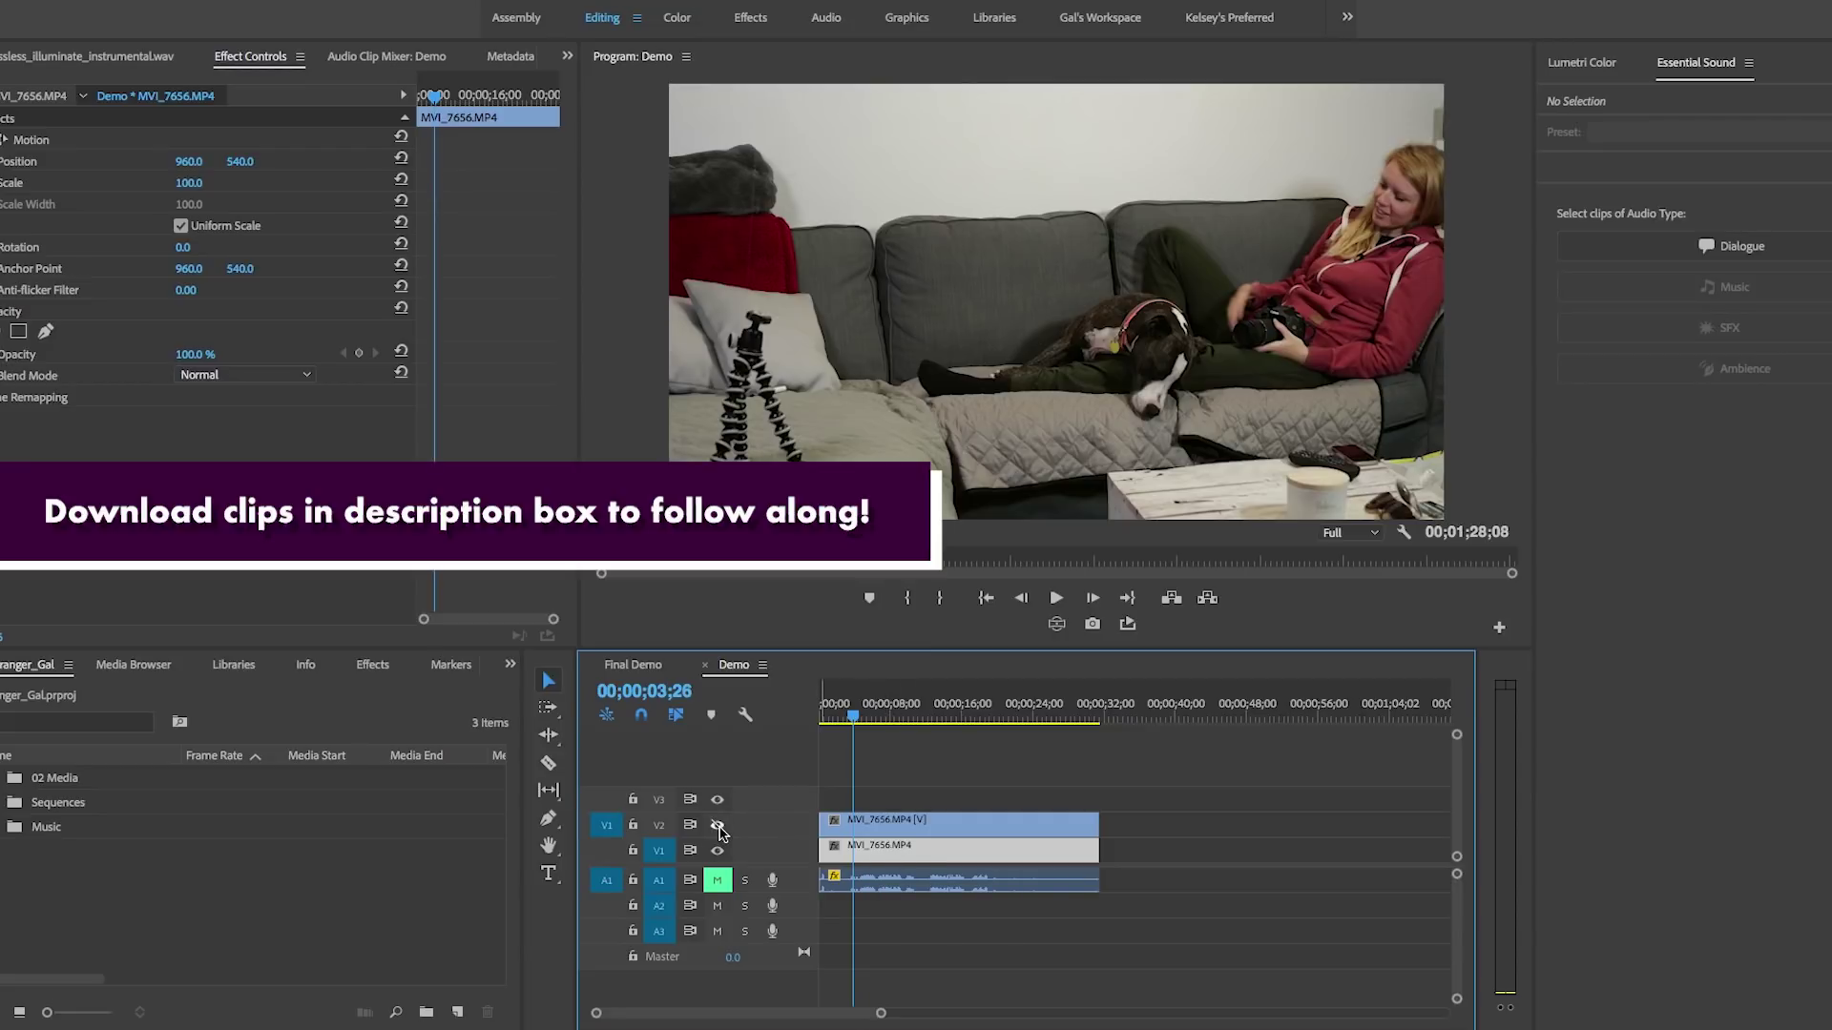
pyautogui.click(718, 825)
pyautogui.moveTo(854, 716); pyautogui.dragTo(960, 732)
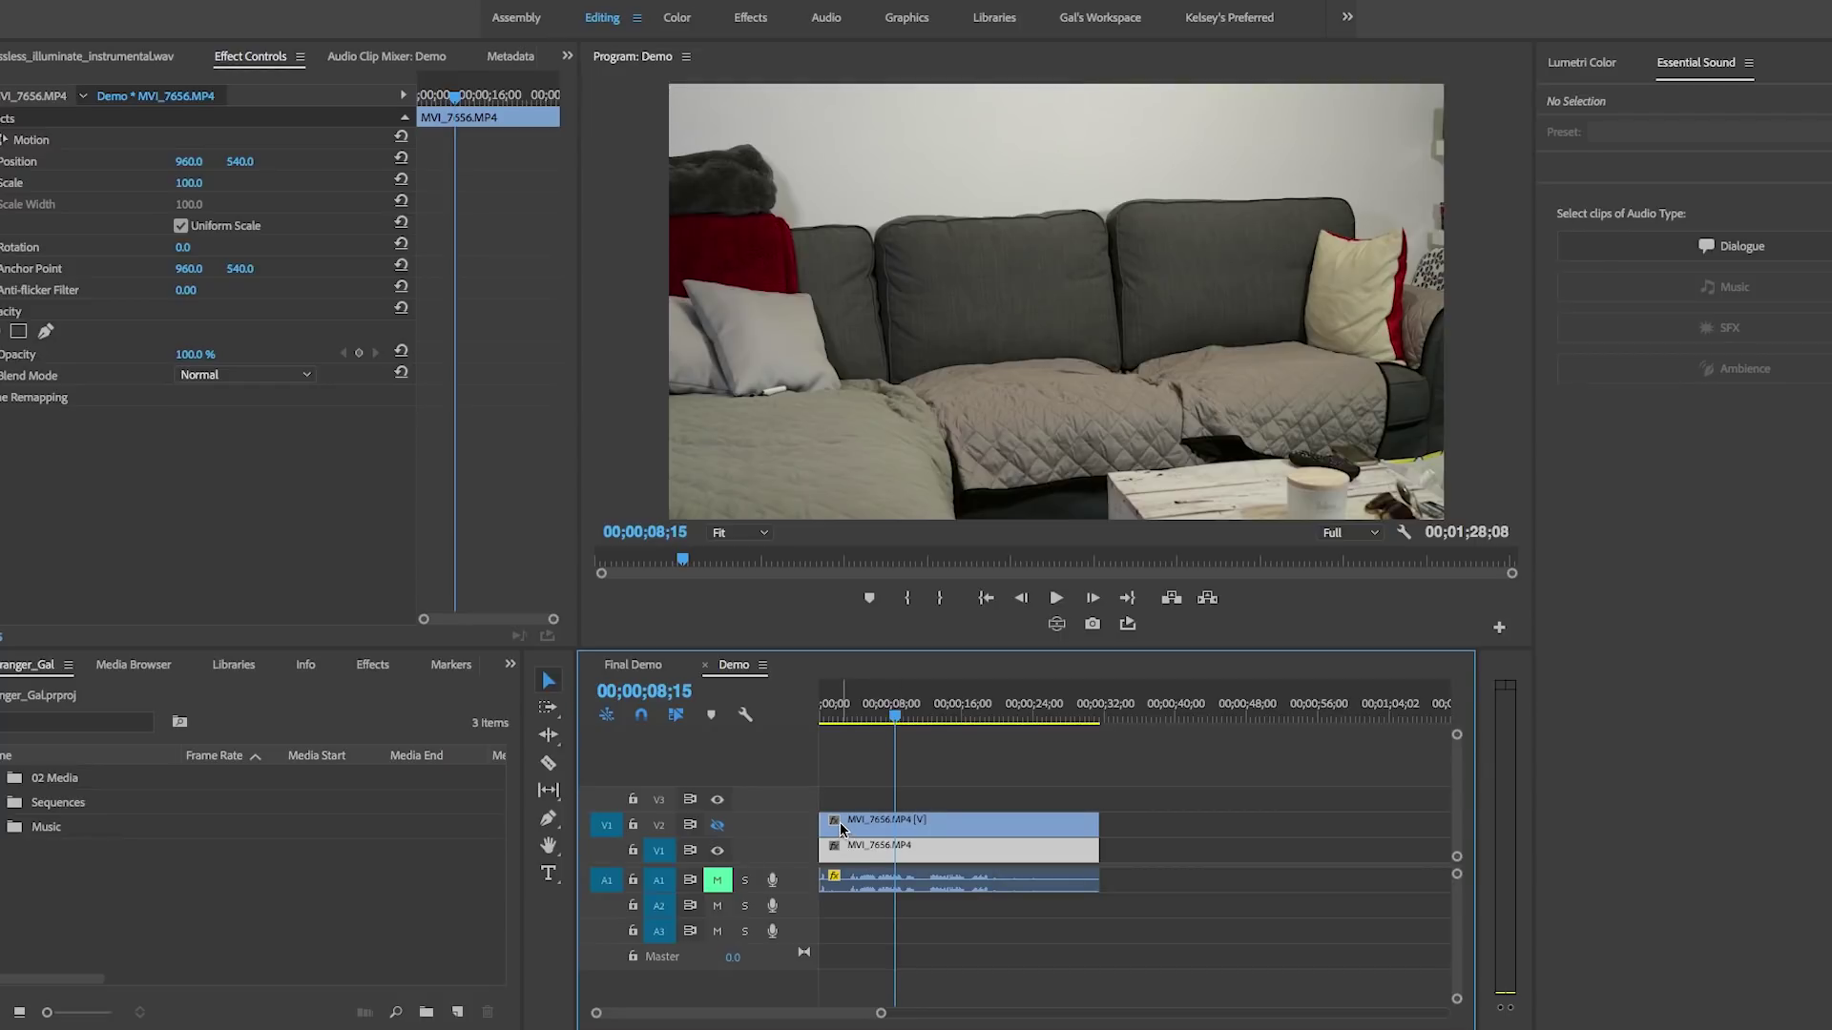
# Turn V2 back on and scrub back through the Demo footage
pyautogui.click(840, 845)
pyautogui.click(719, 827)
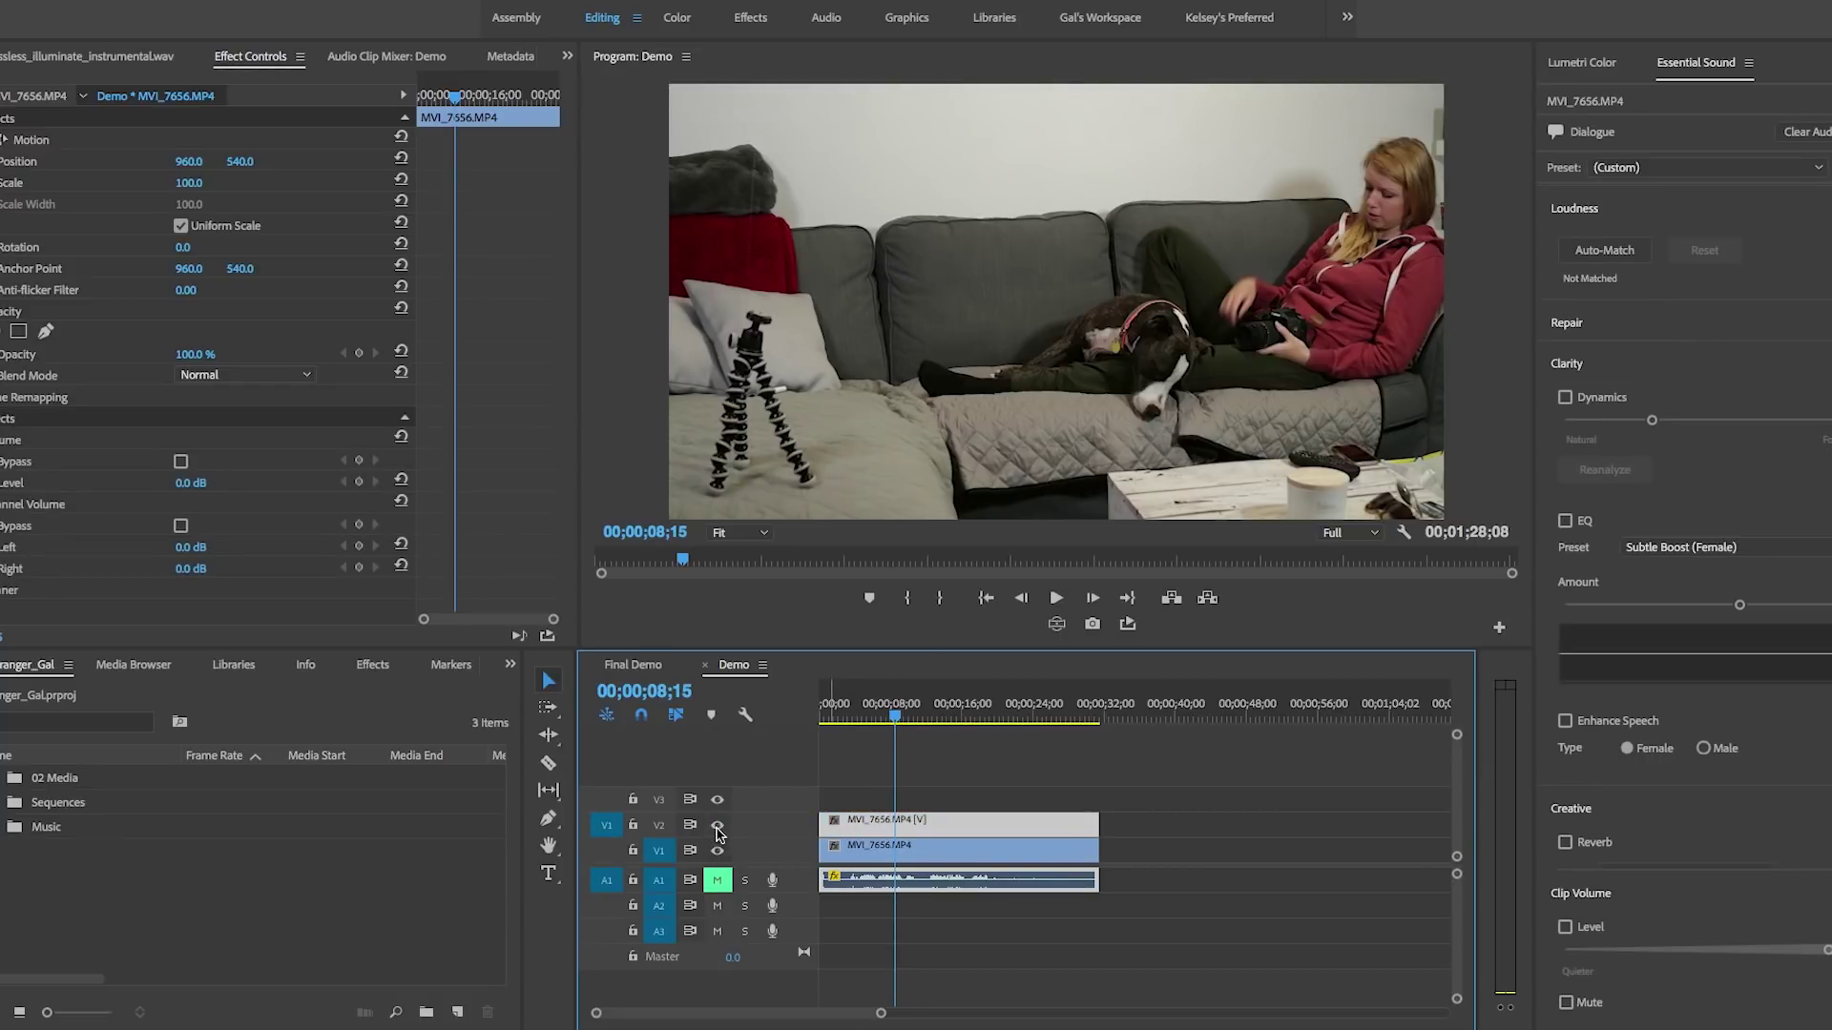
pyautogui.moveTo(897, 714)
pyautogui.mouseDown()
pyautogui.moveTo(830, 716)
pyautogui.moveTo(919, 729)
pyautogui.mouseUp()
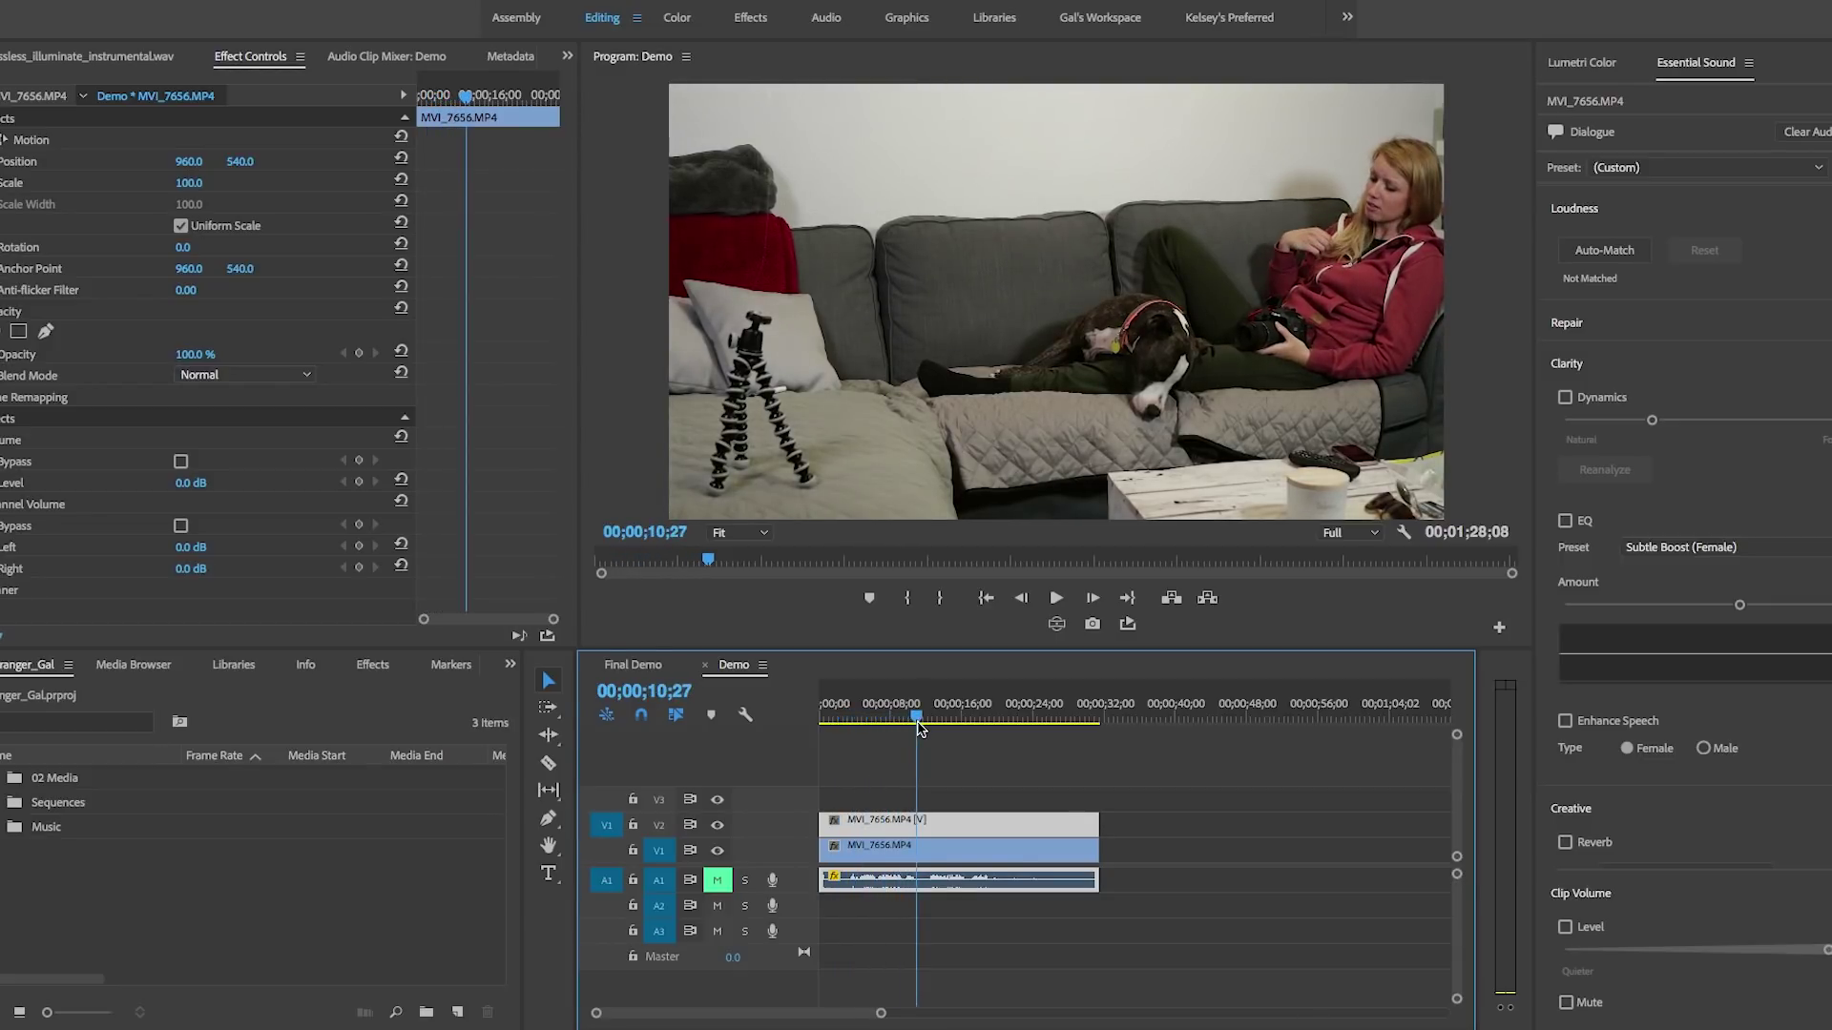
pyautogui.click(743, 540)
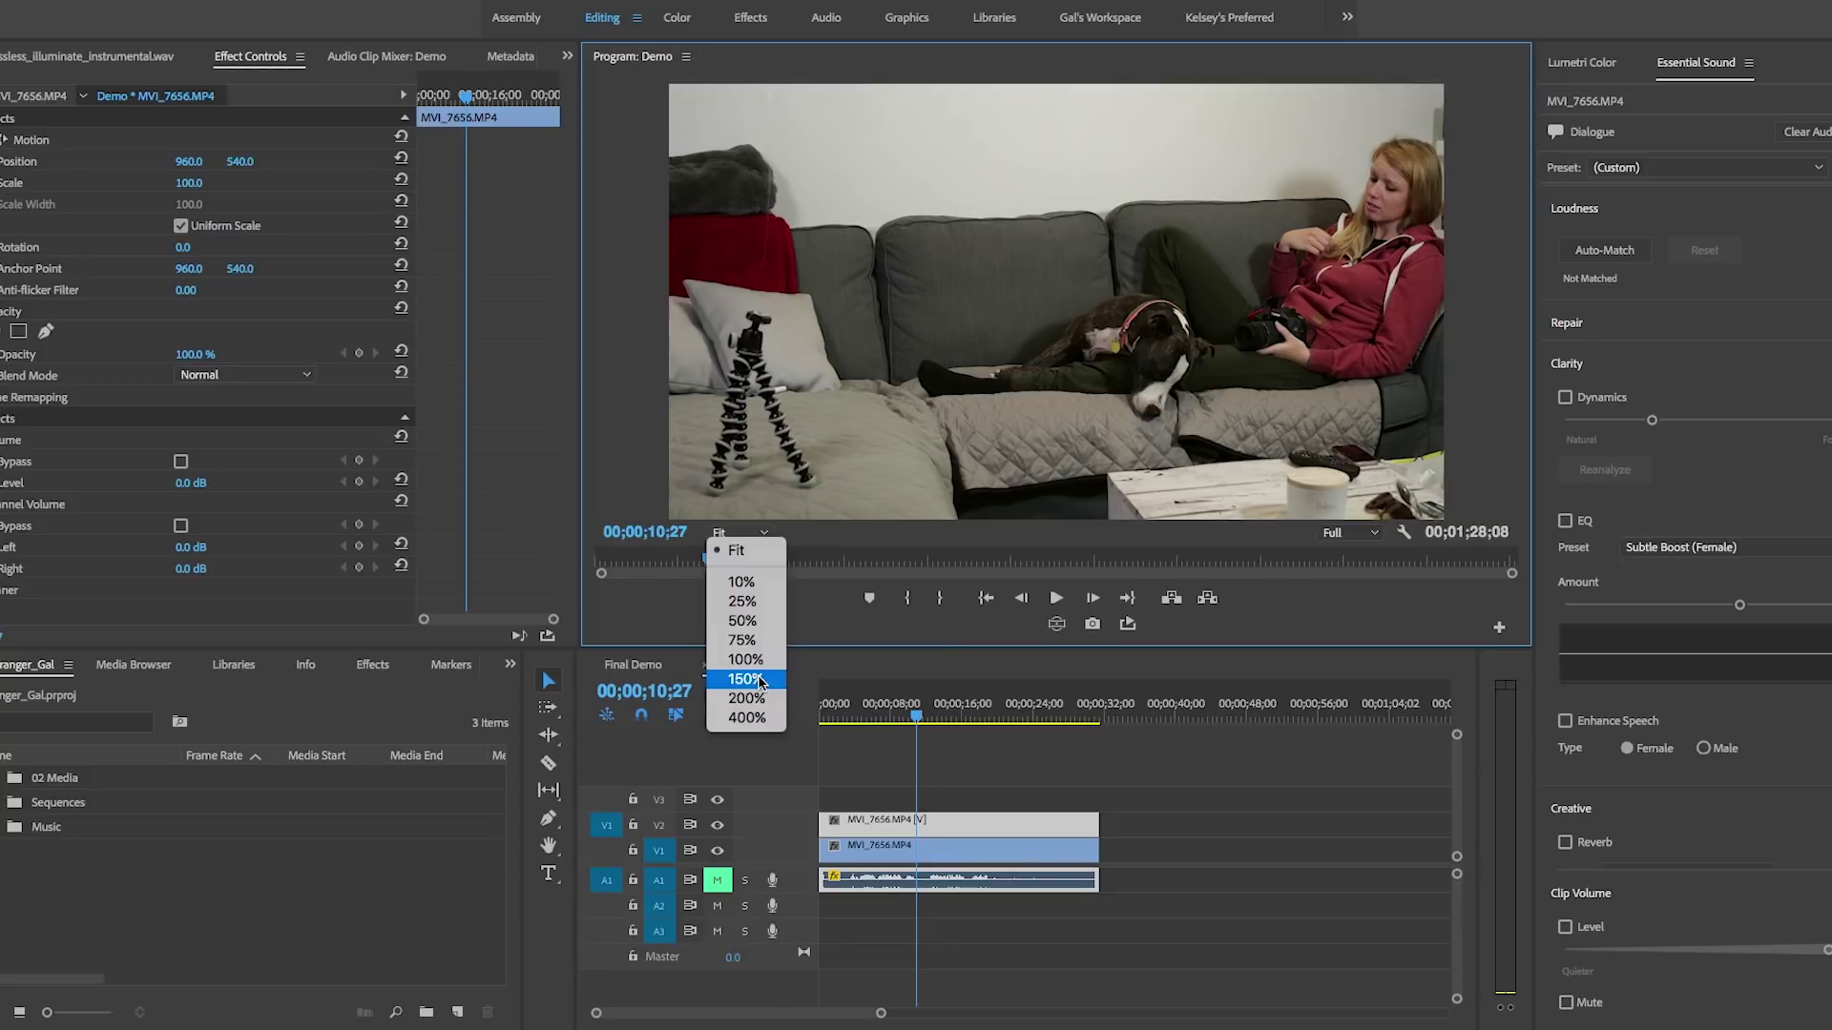
pyautogui.click(760, 679)
pyautogui.moveTo(951, 520); pyautogui.dragTo(689, 533)
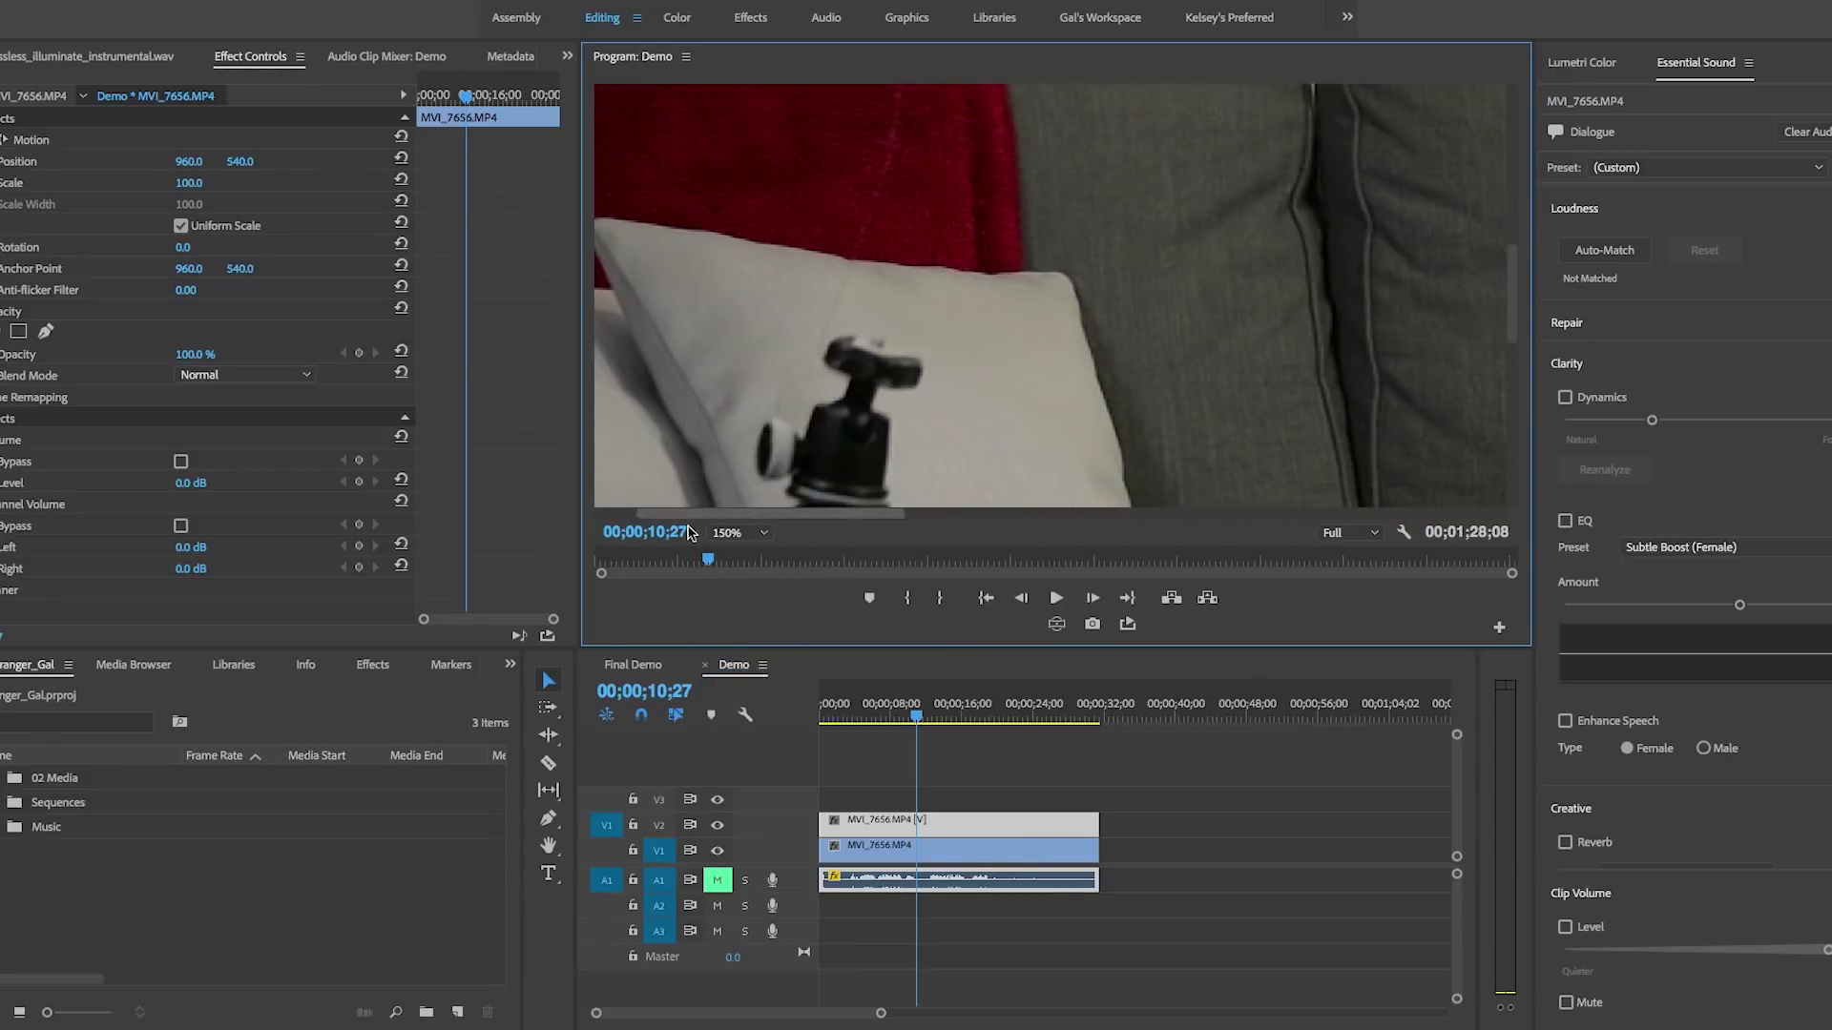
pyautogui.moveTo(1515, 296); pyautogui.dragTo(1514, 196)
pyautogui.click(738, 532)
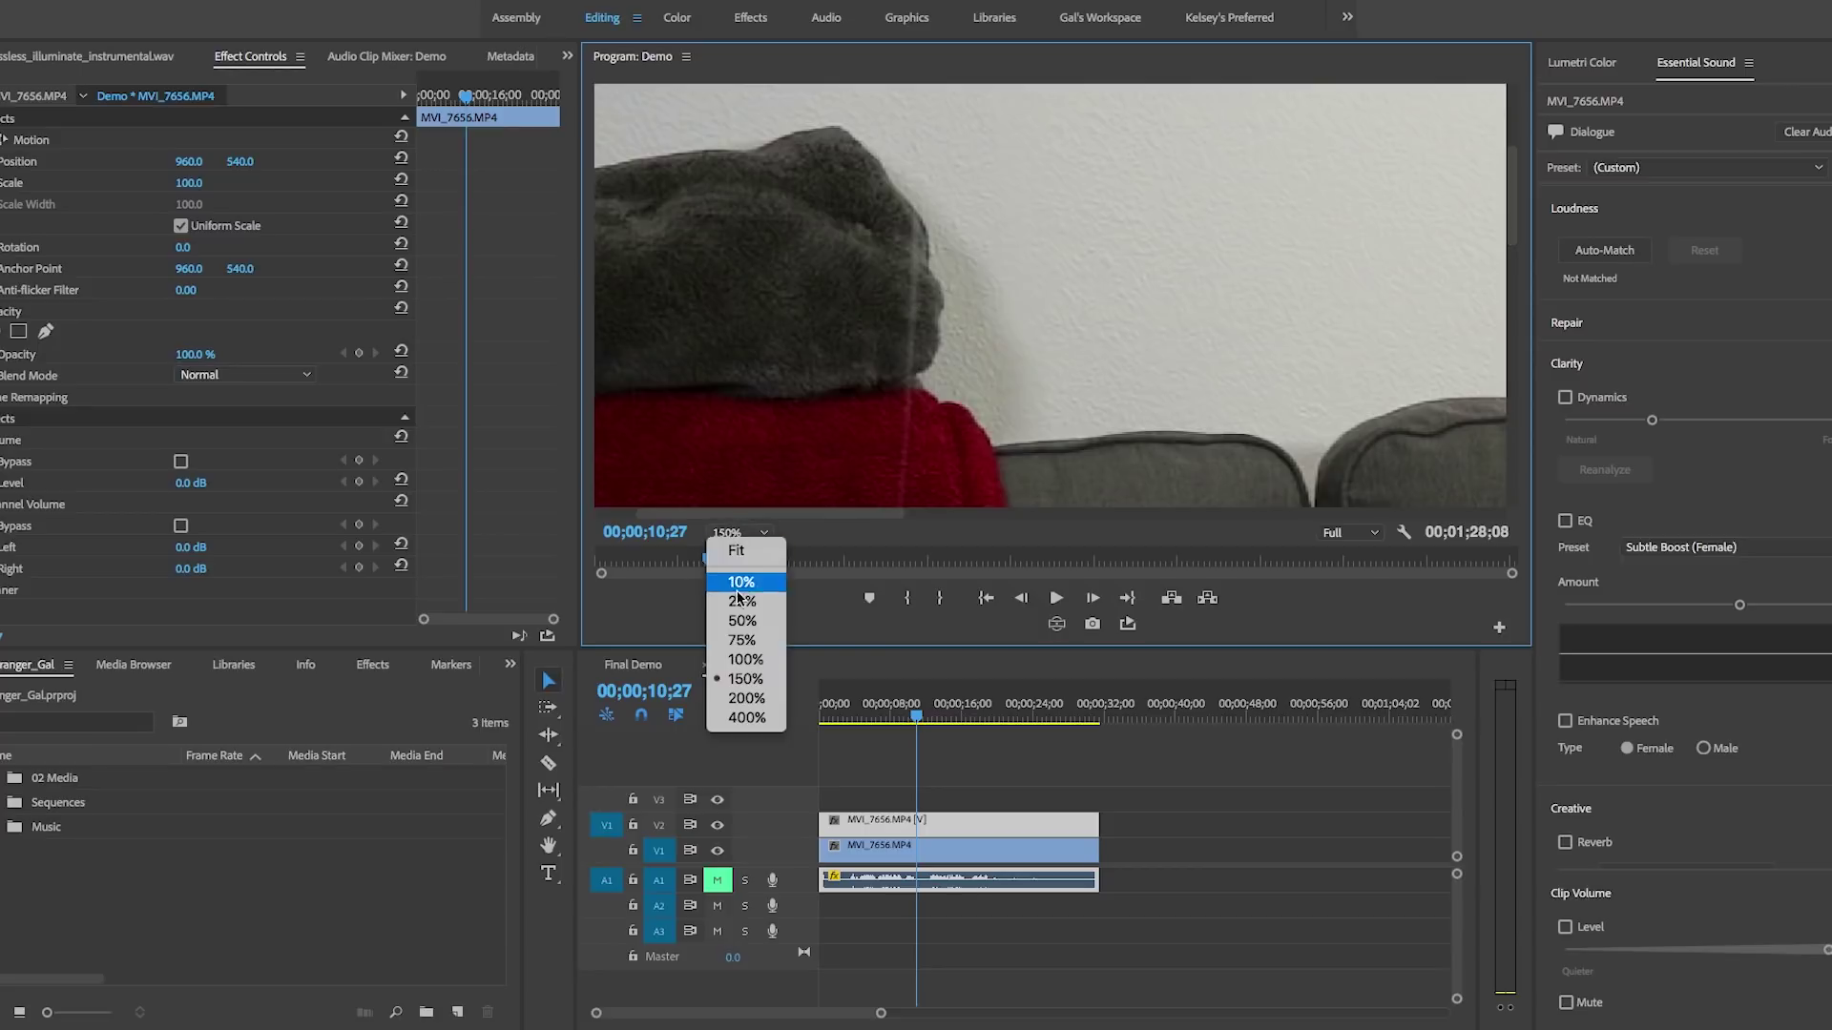
pyautogui.click(745, 659)
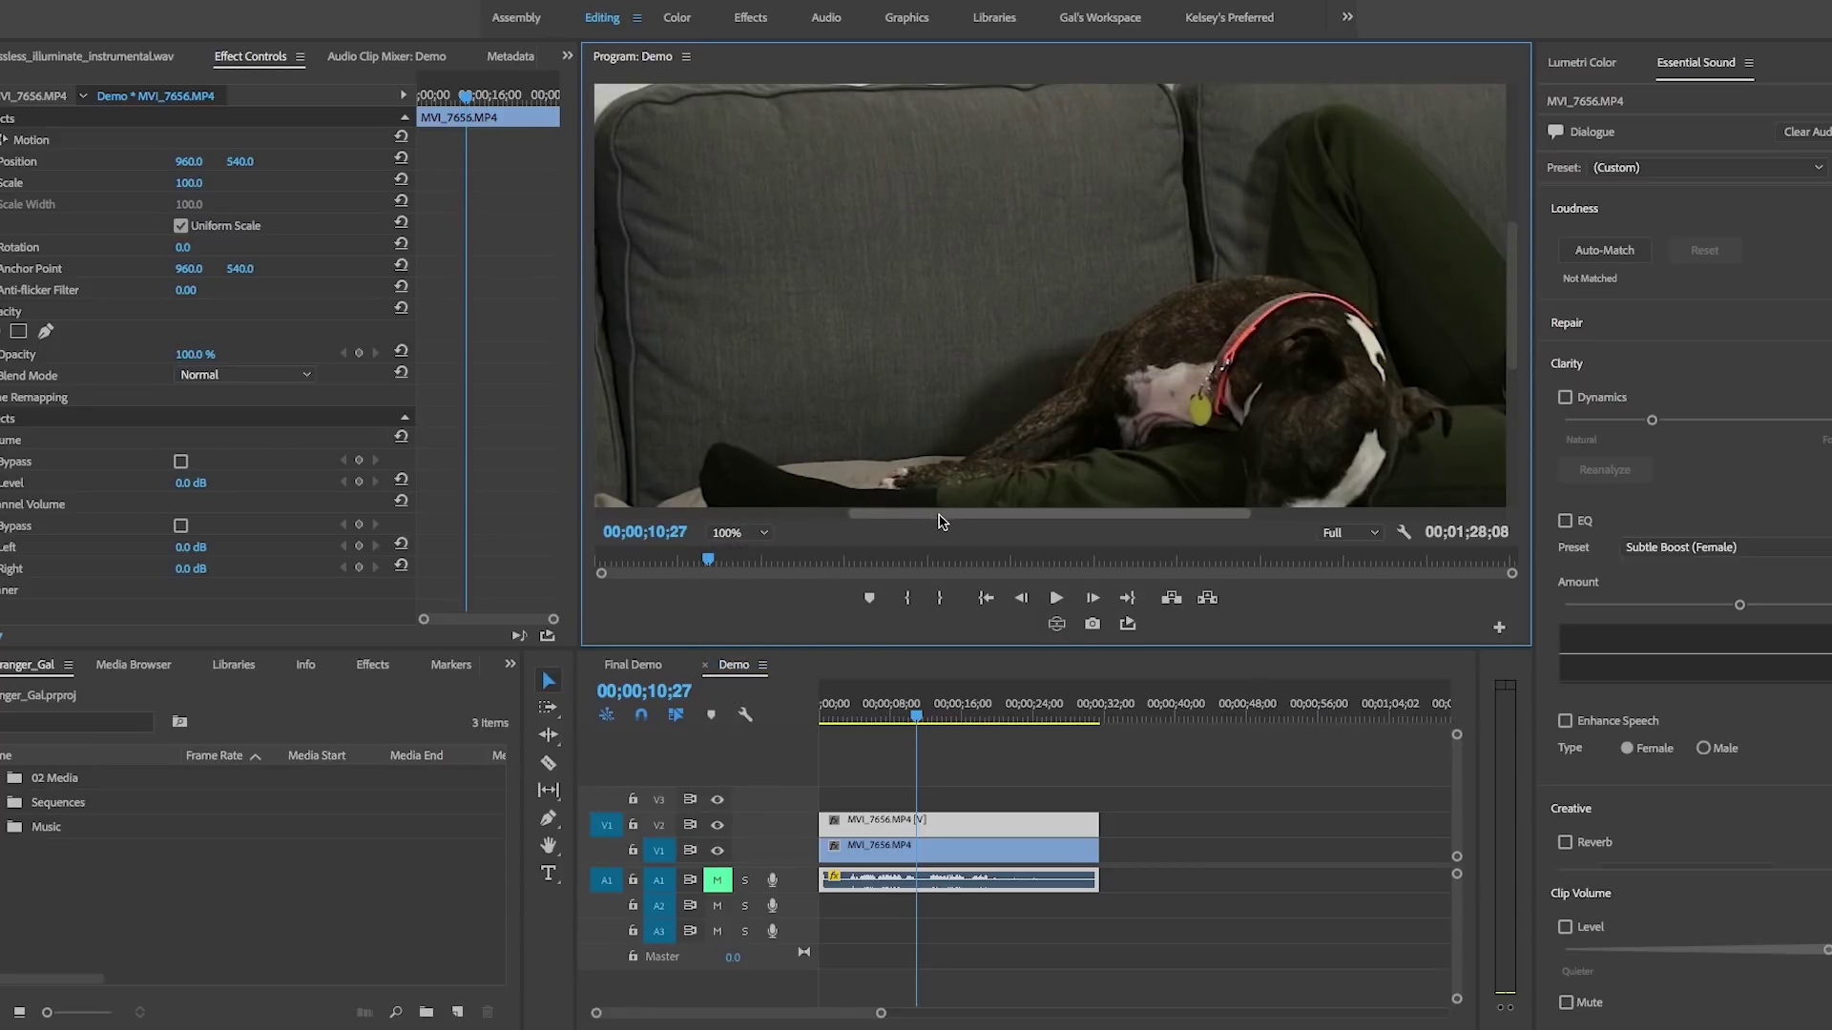
pyautogui.moveTo(939, 521); pyautogui.dragTo(718, 526)
pyautogui.moveTo(1523, 291); pyautogui.dragTo(1521, 277)
pyautogui.moveTo(873, 524); pyautogui.dragTo(834, 521)
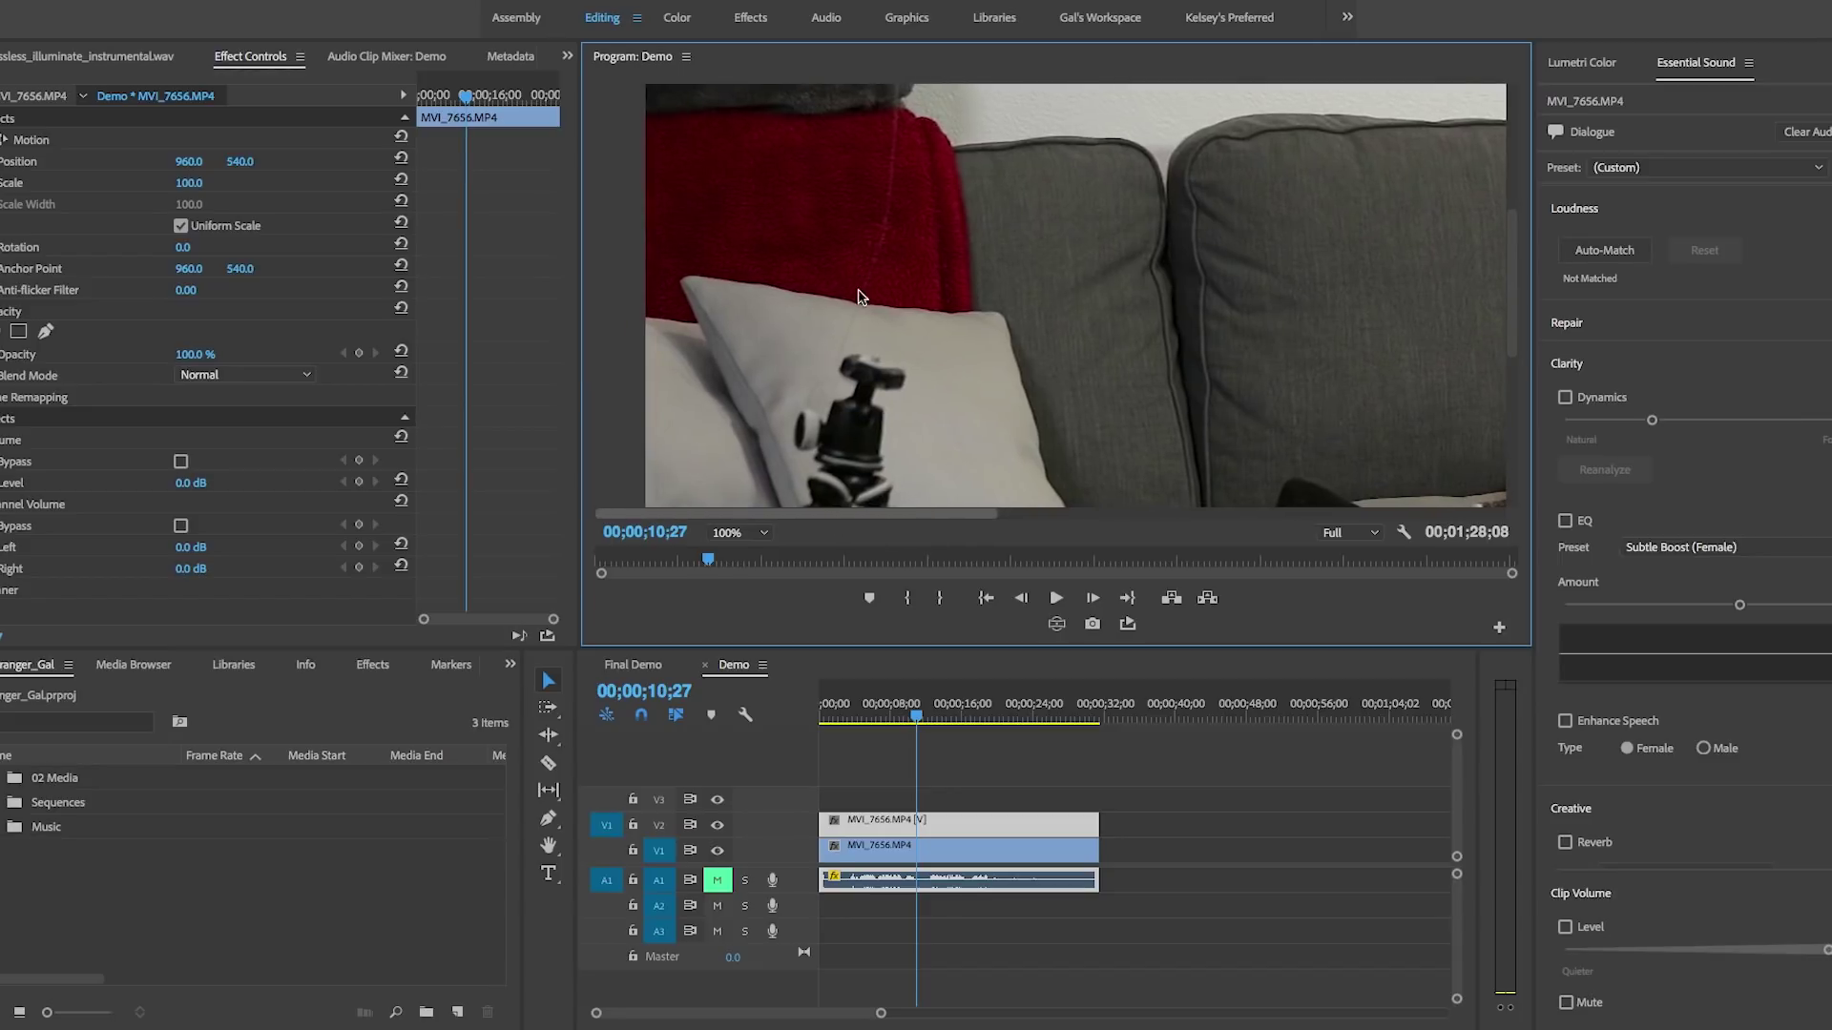
pyautogui.moveTo(701, 563); pyautogui.dragTo(697, 563)
pyautogui.click(740, 532)
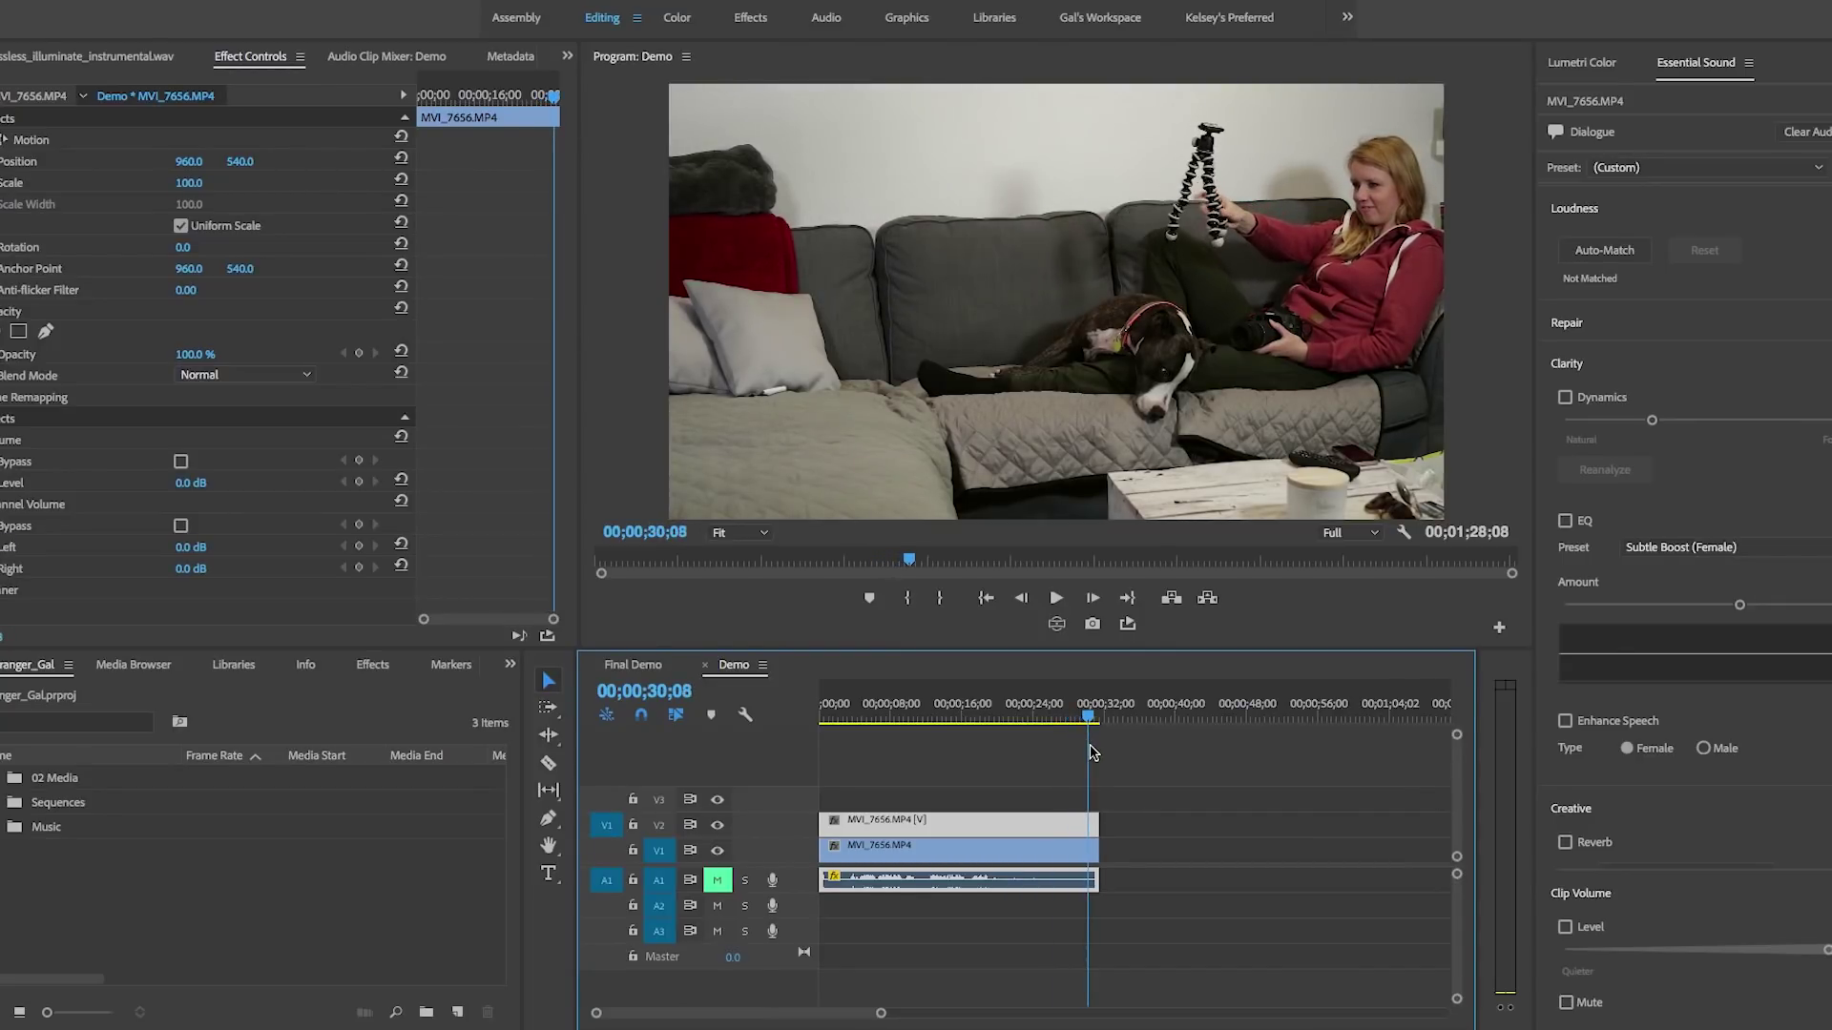
pyautogui.moveTo(1091, 754); pyautogui.dragTo(1039, 754)
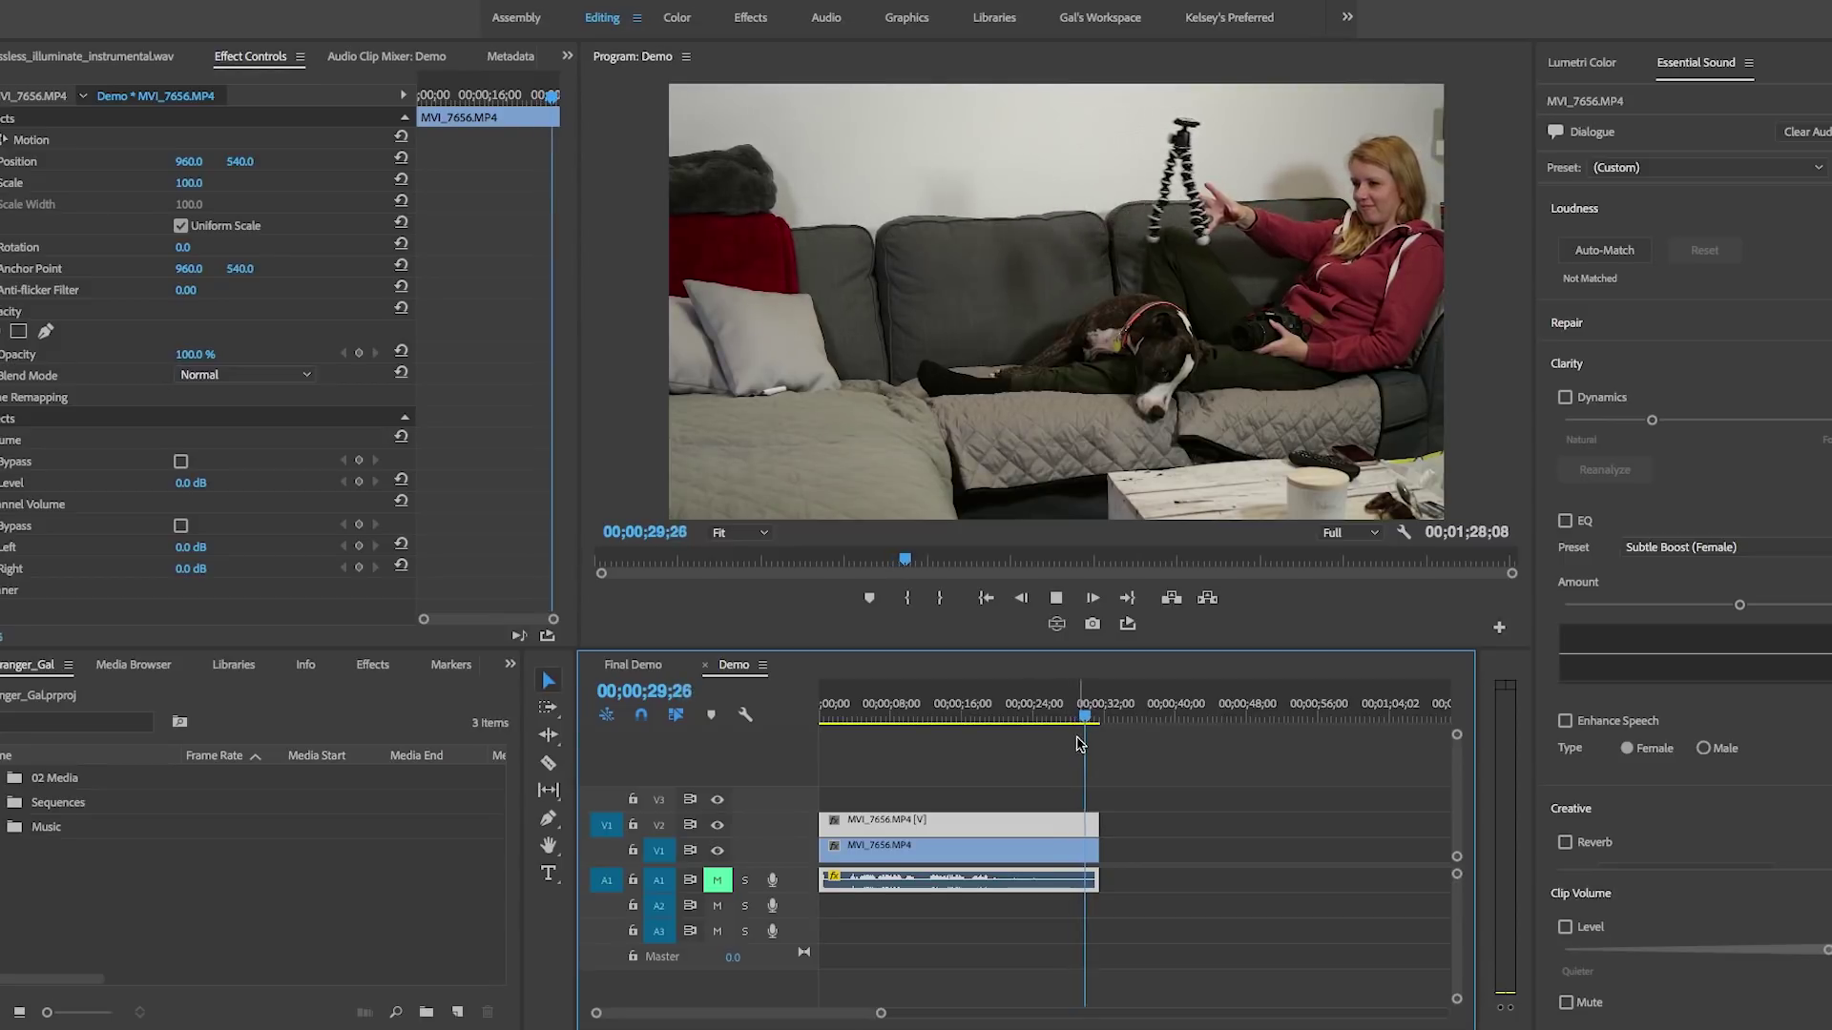
pyautogui.moveTo(1091, 727); pyautogui.dragTo(817, 734)
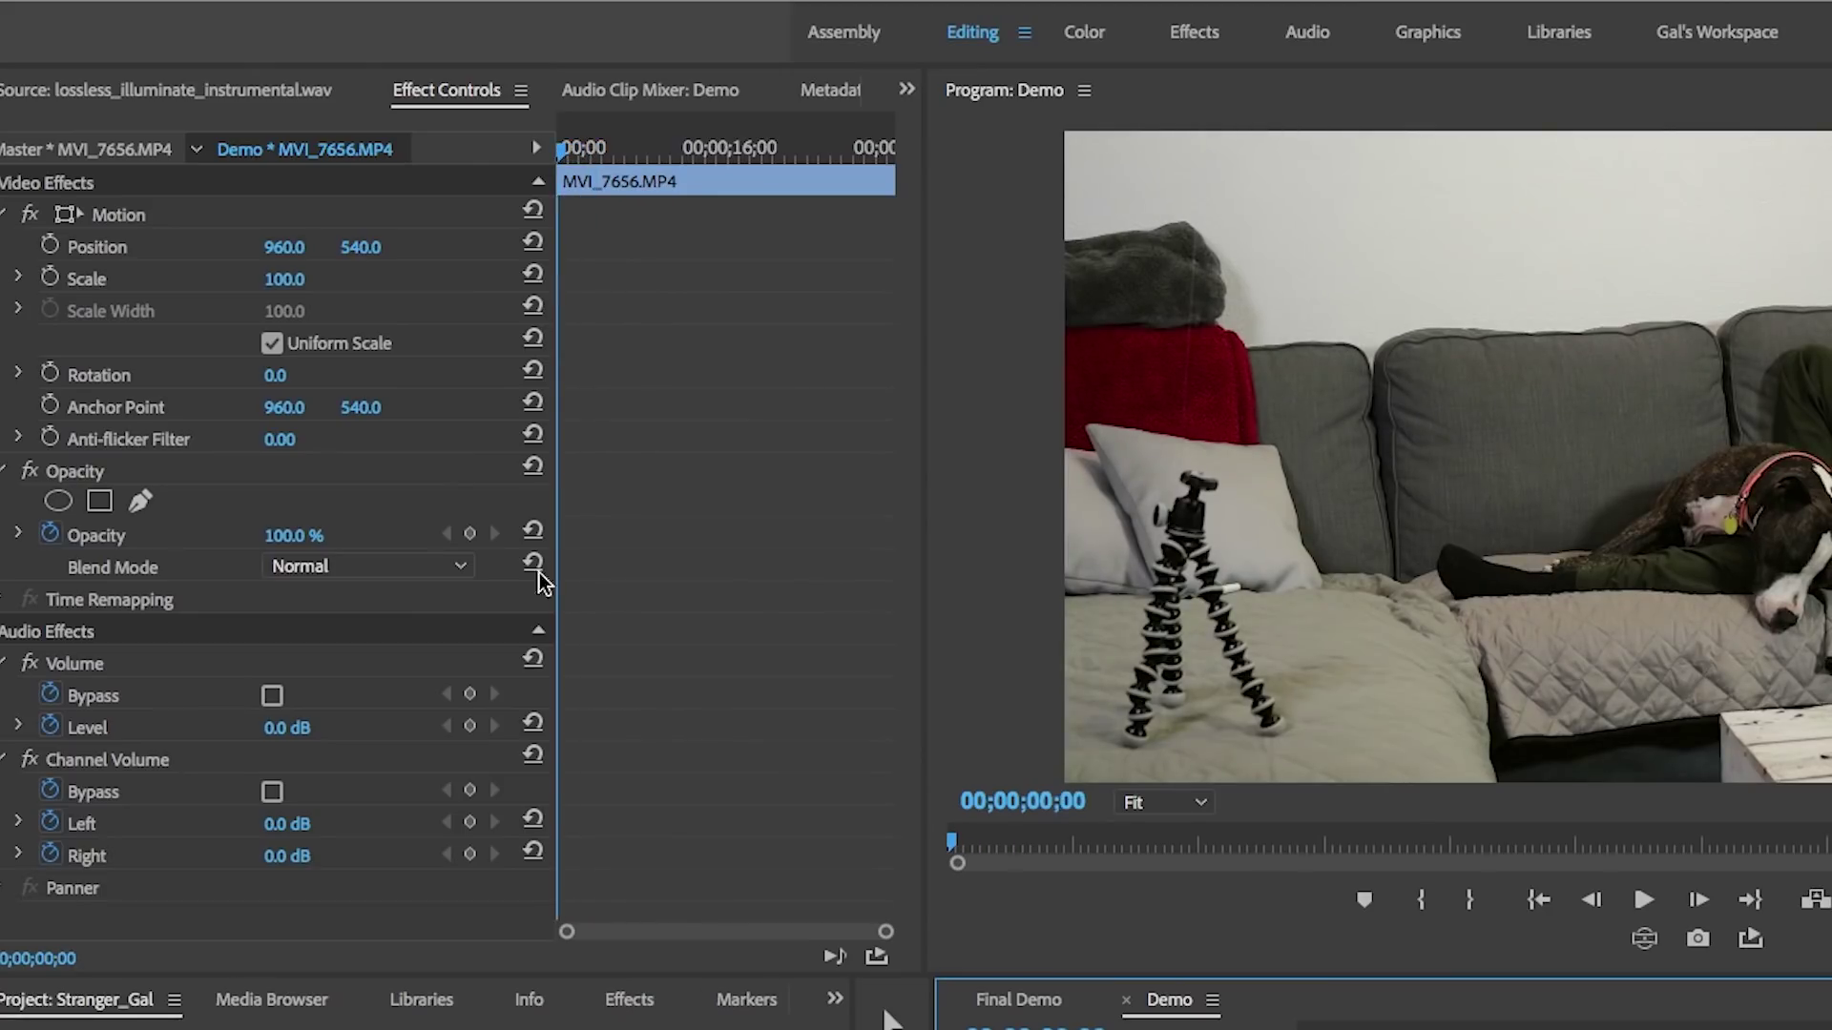
# Add an opacity mask and draw a closed four-point shape over the strip above the tripod
pyautogui.click(139, 504)
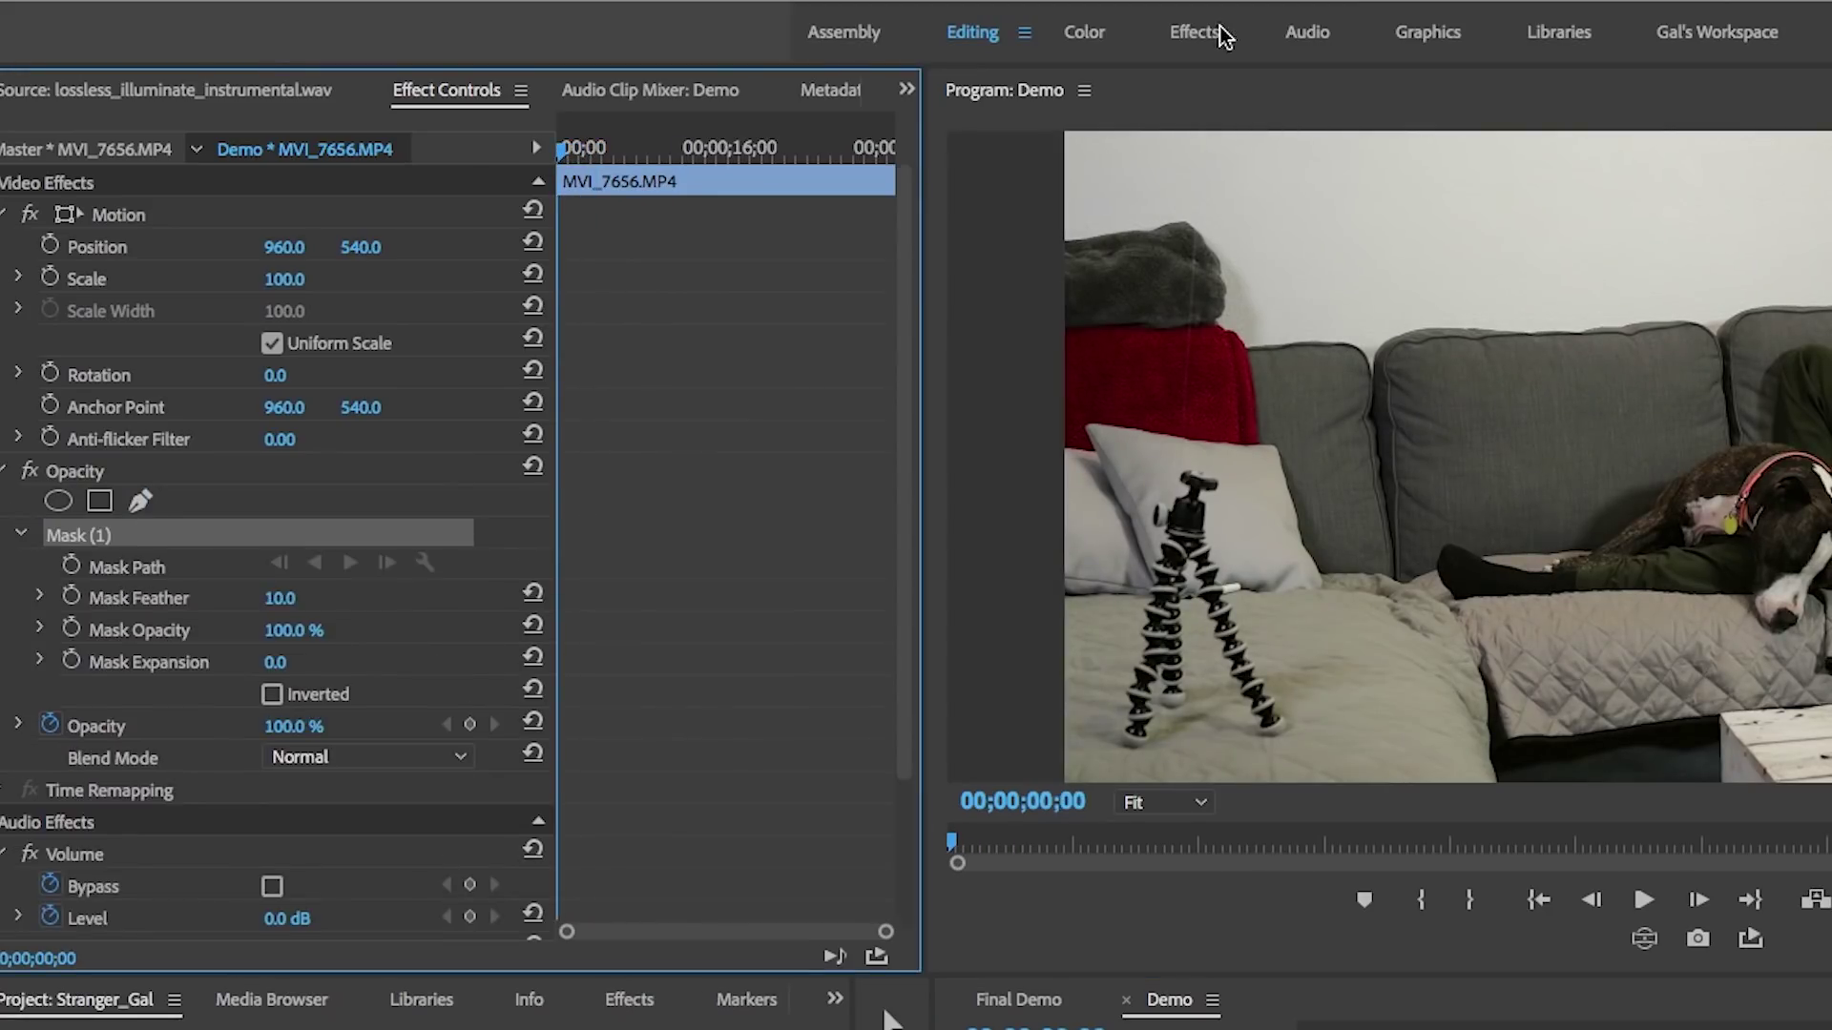
pyautogui.click(1173, 138)
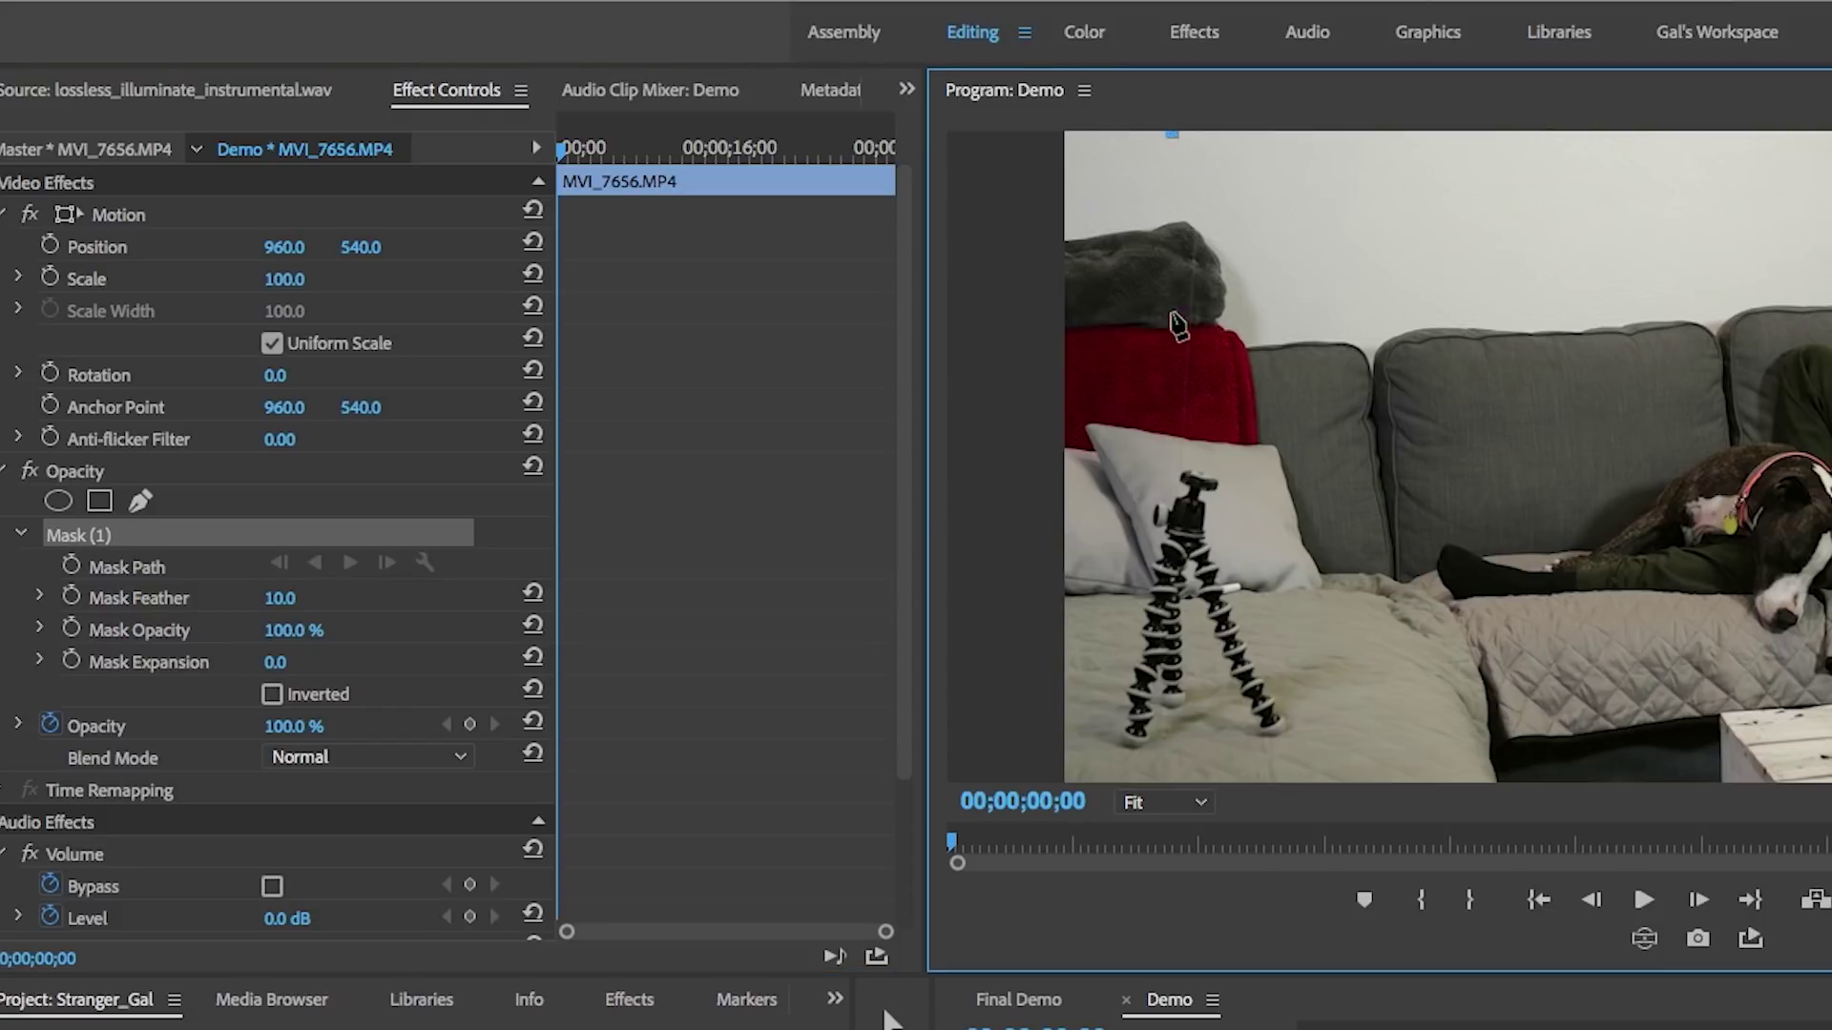
pyautogui.click(1234, 136)
pyautogui.click(1171, 136)
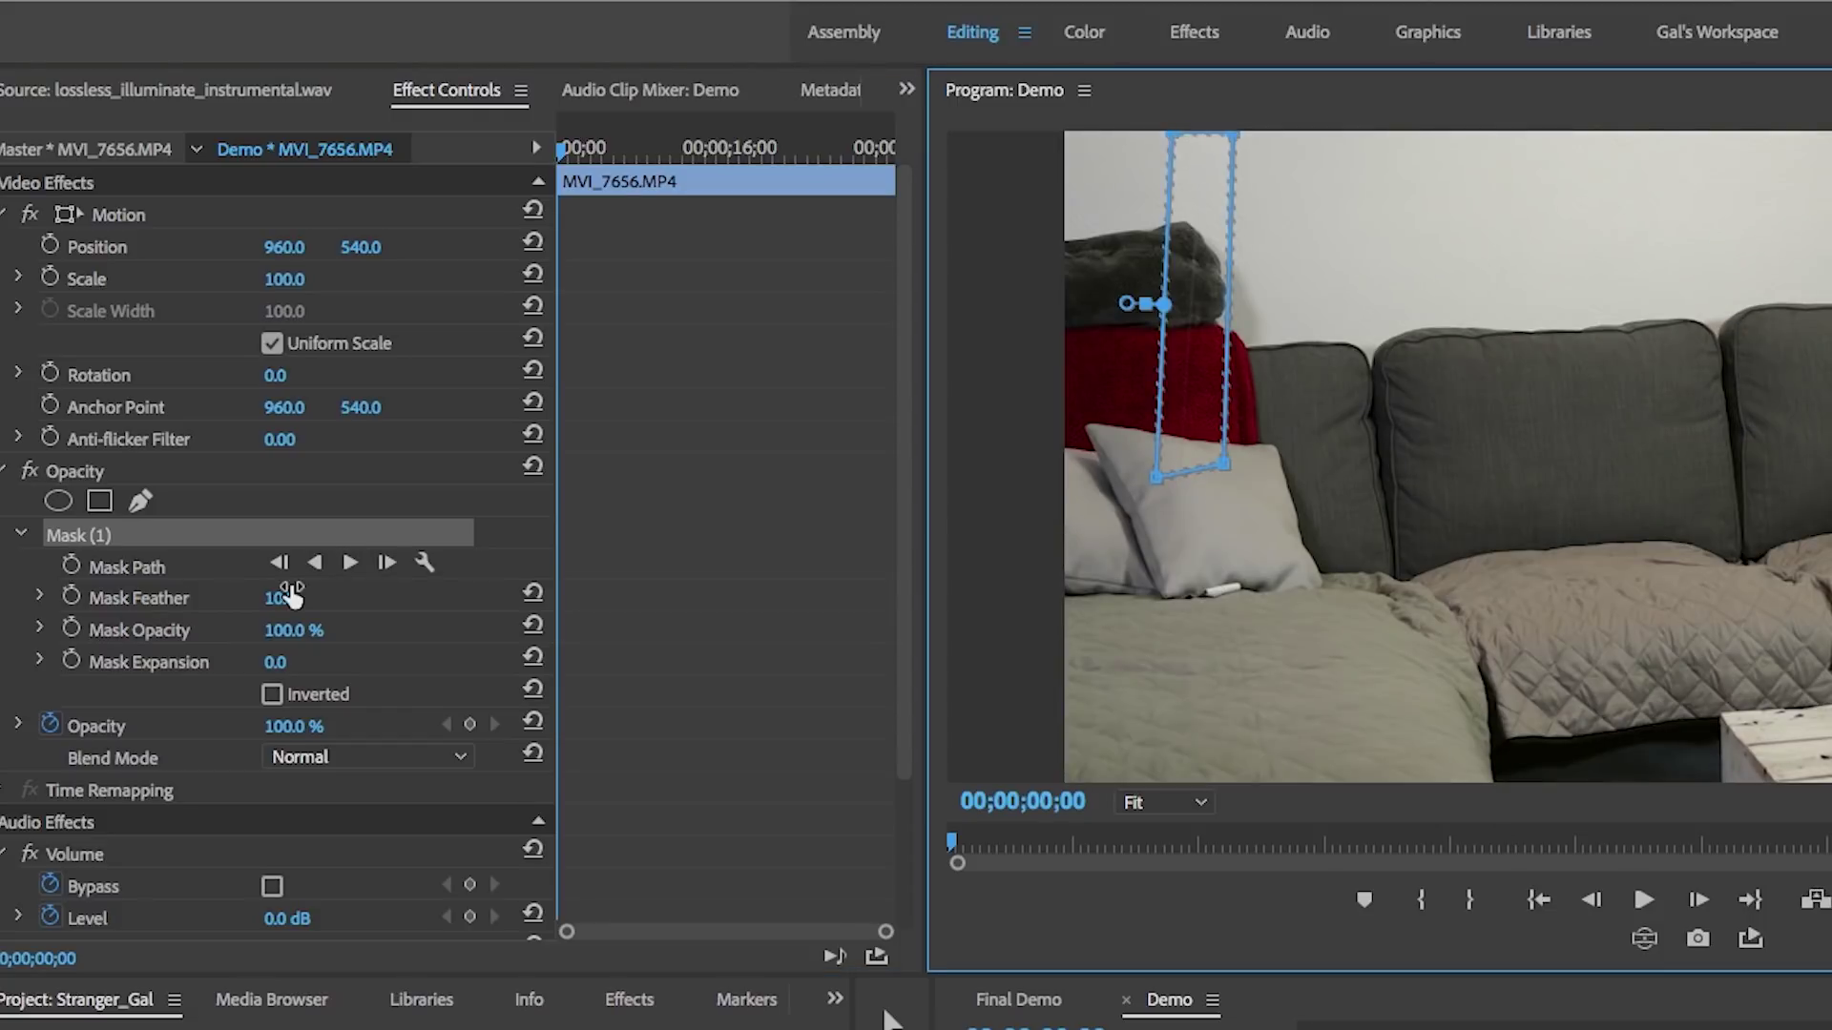
# Set Mask Feather to 40, invert the mask, and check it by toggling V1 off and on
pyautogui.click(286, 597)
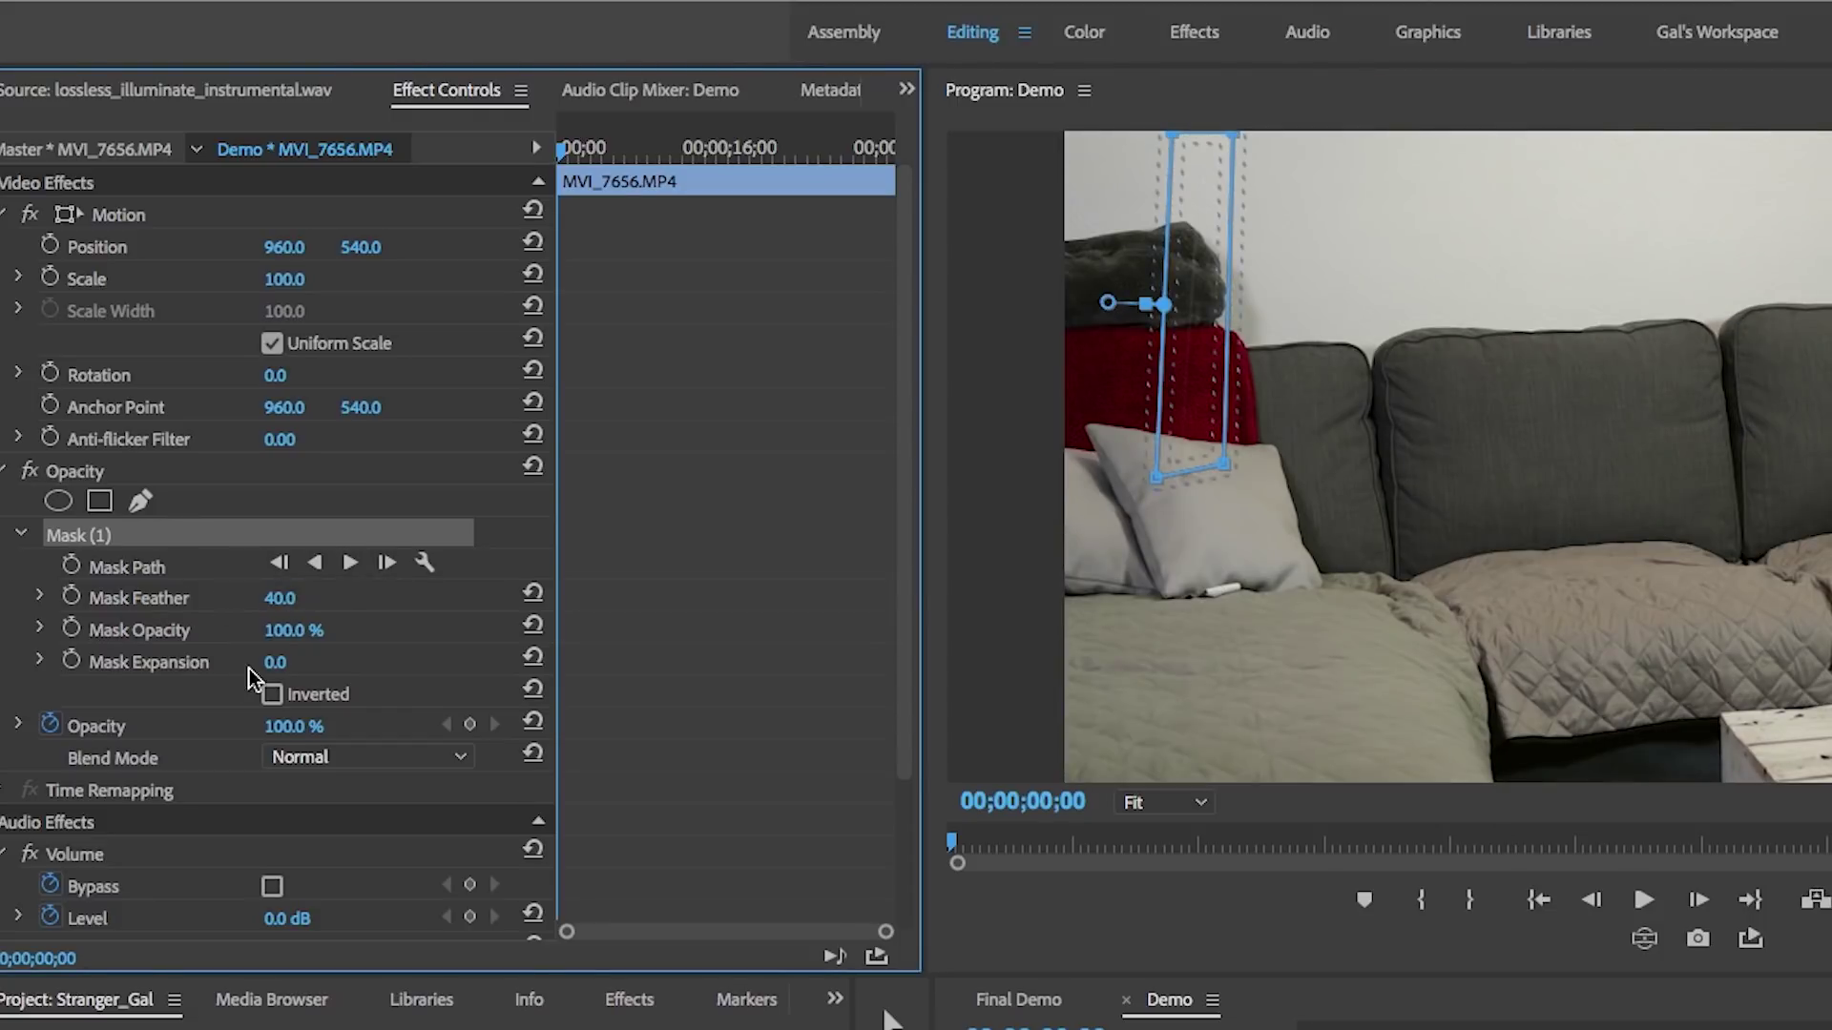
pyautogui.click(273, 695)
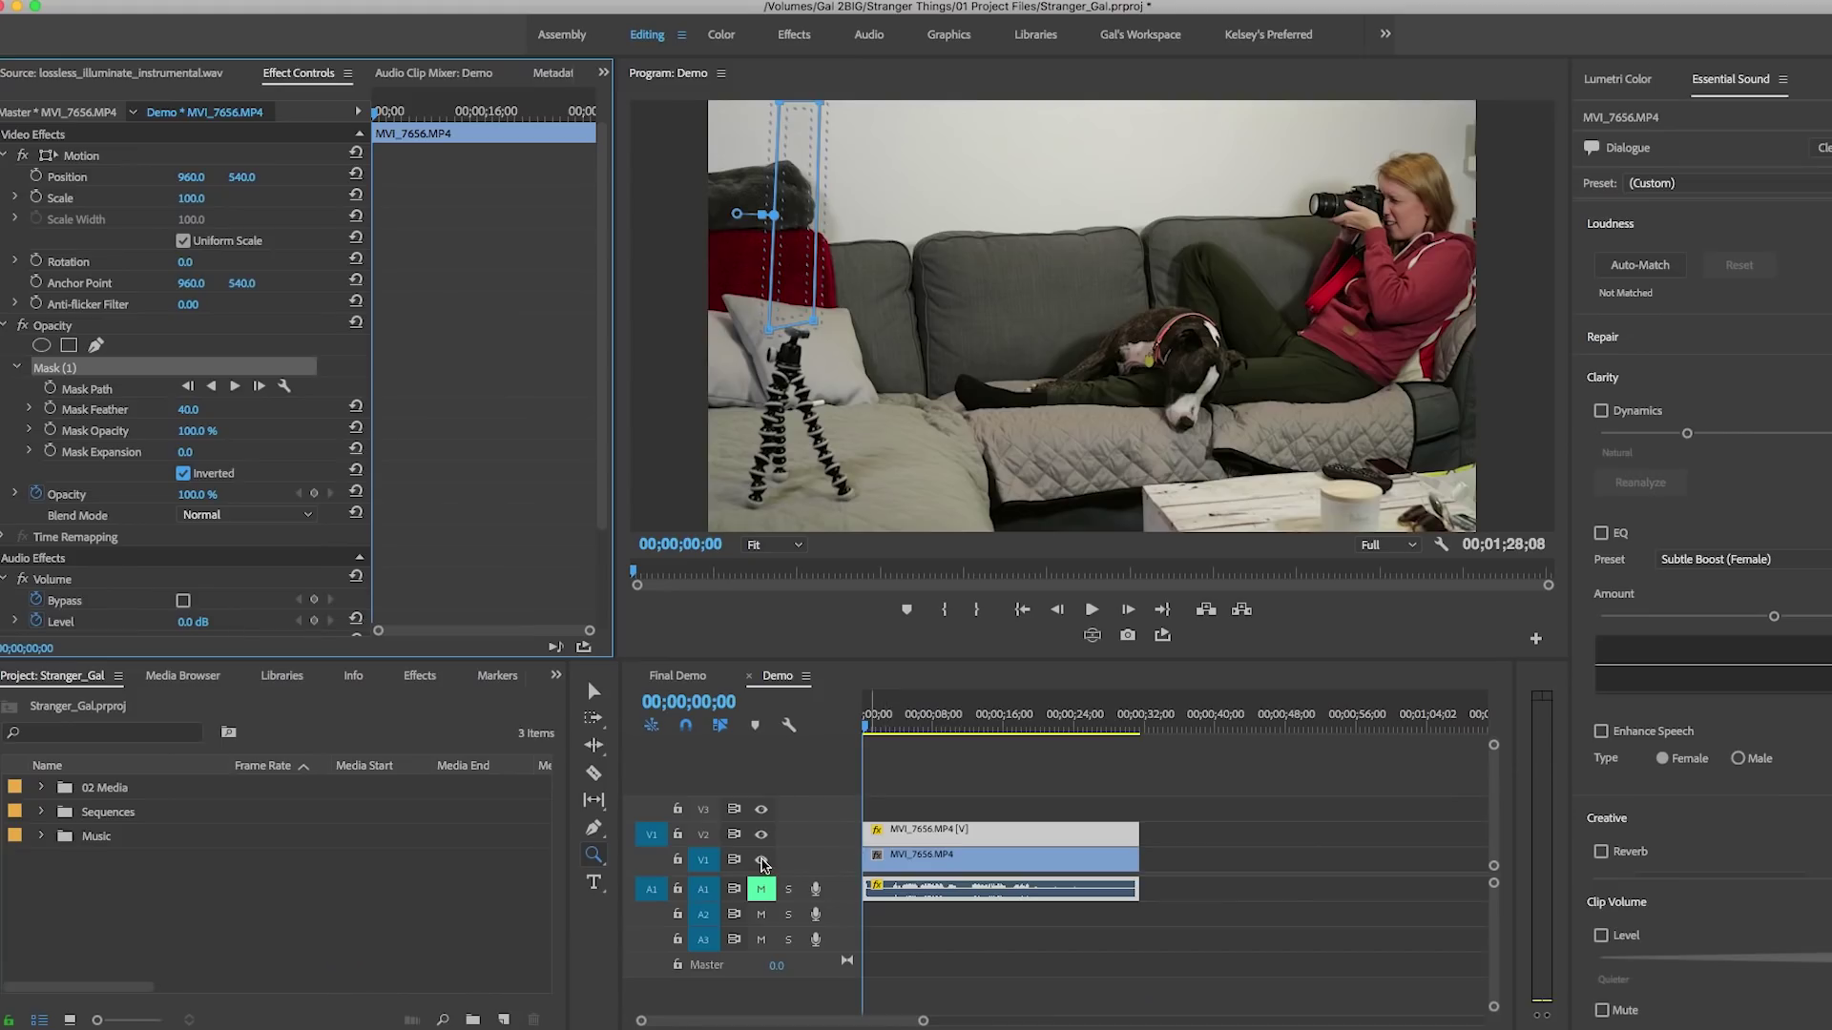
pyautogui.click(762, 861)
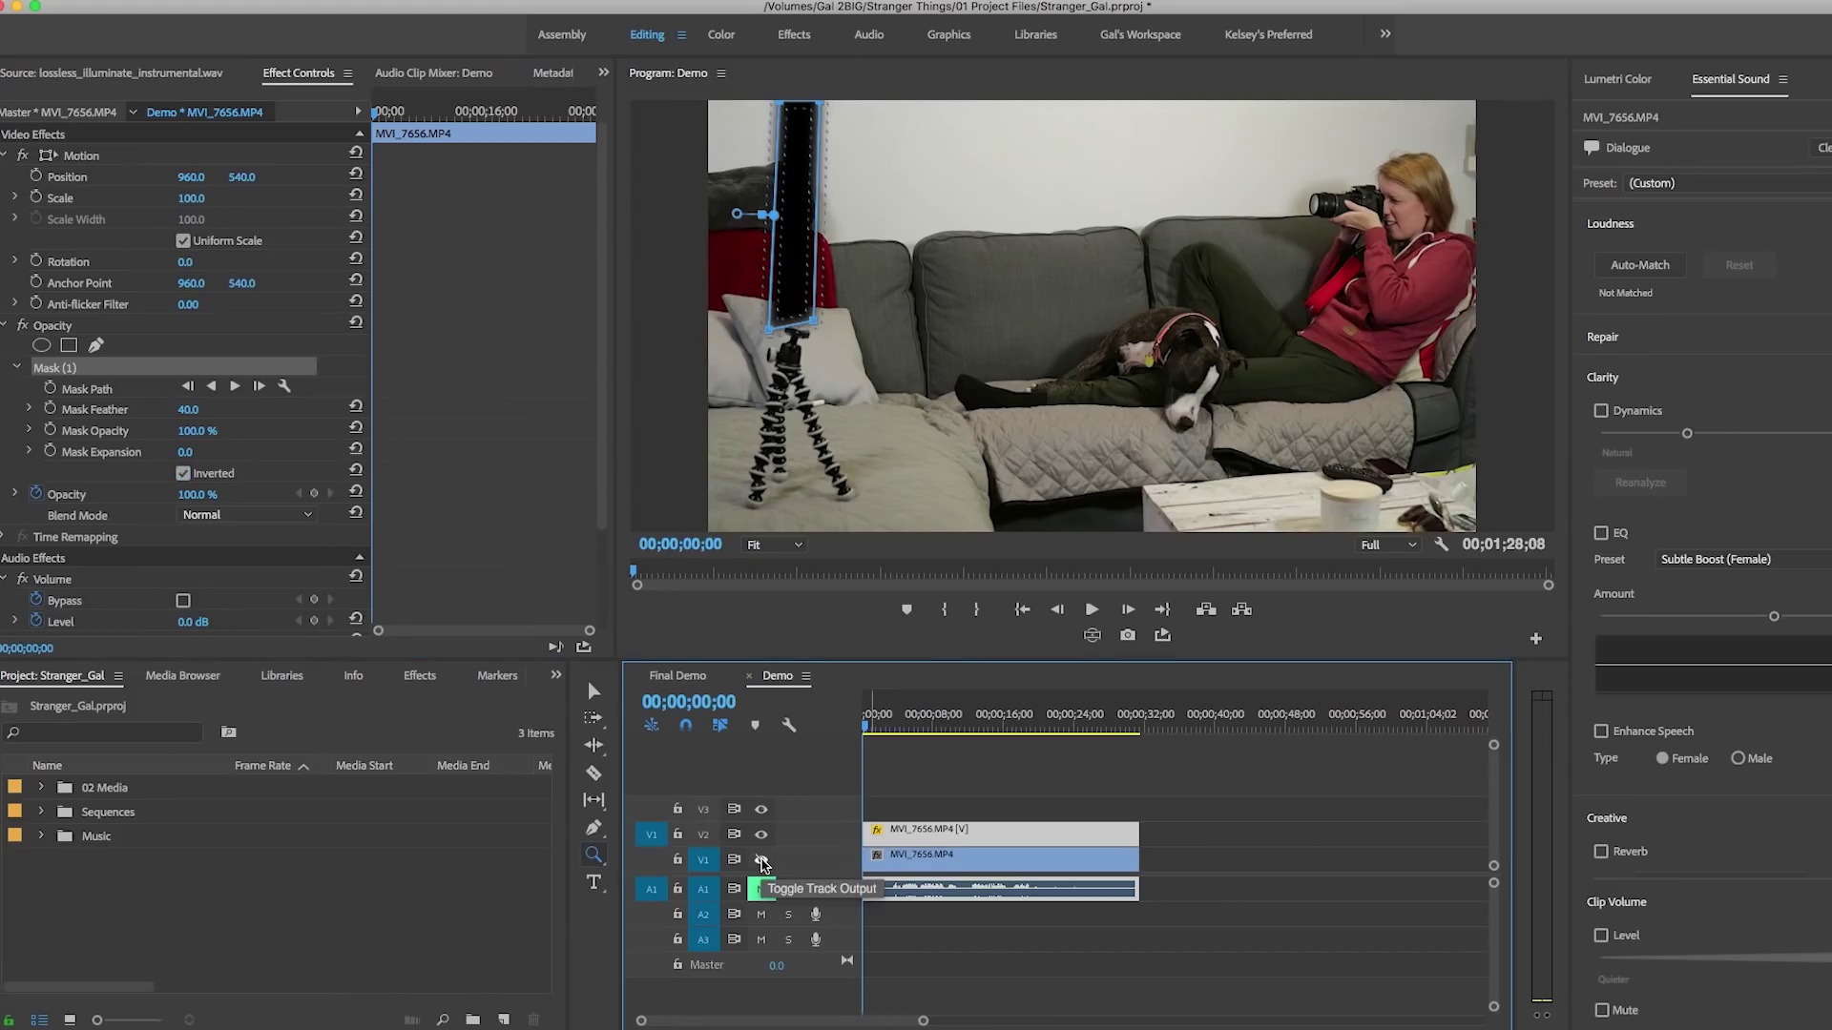
pyautogui.click(761, 861)
# Toggle V1 to verify the clean plate shows through, move to about 00;00;24, and enable Mask Path keyframing
pyautogui.click(762, 861)
pyautogui.click(761, 860)
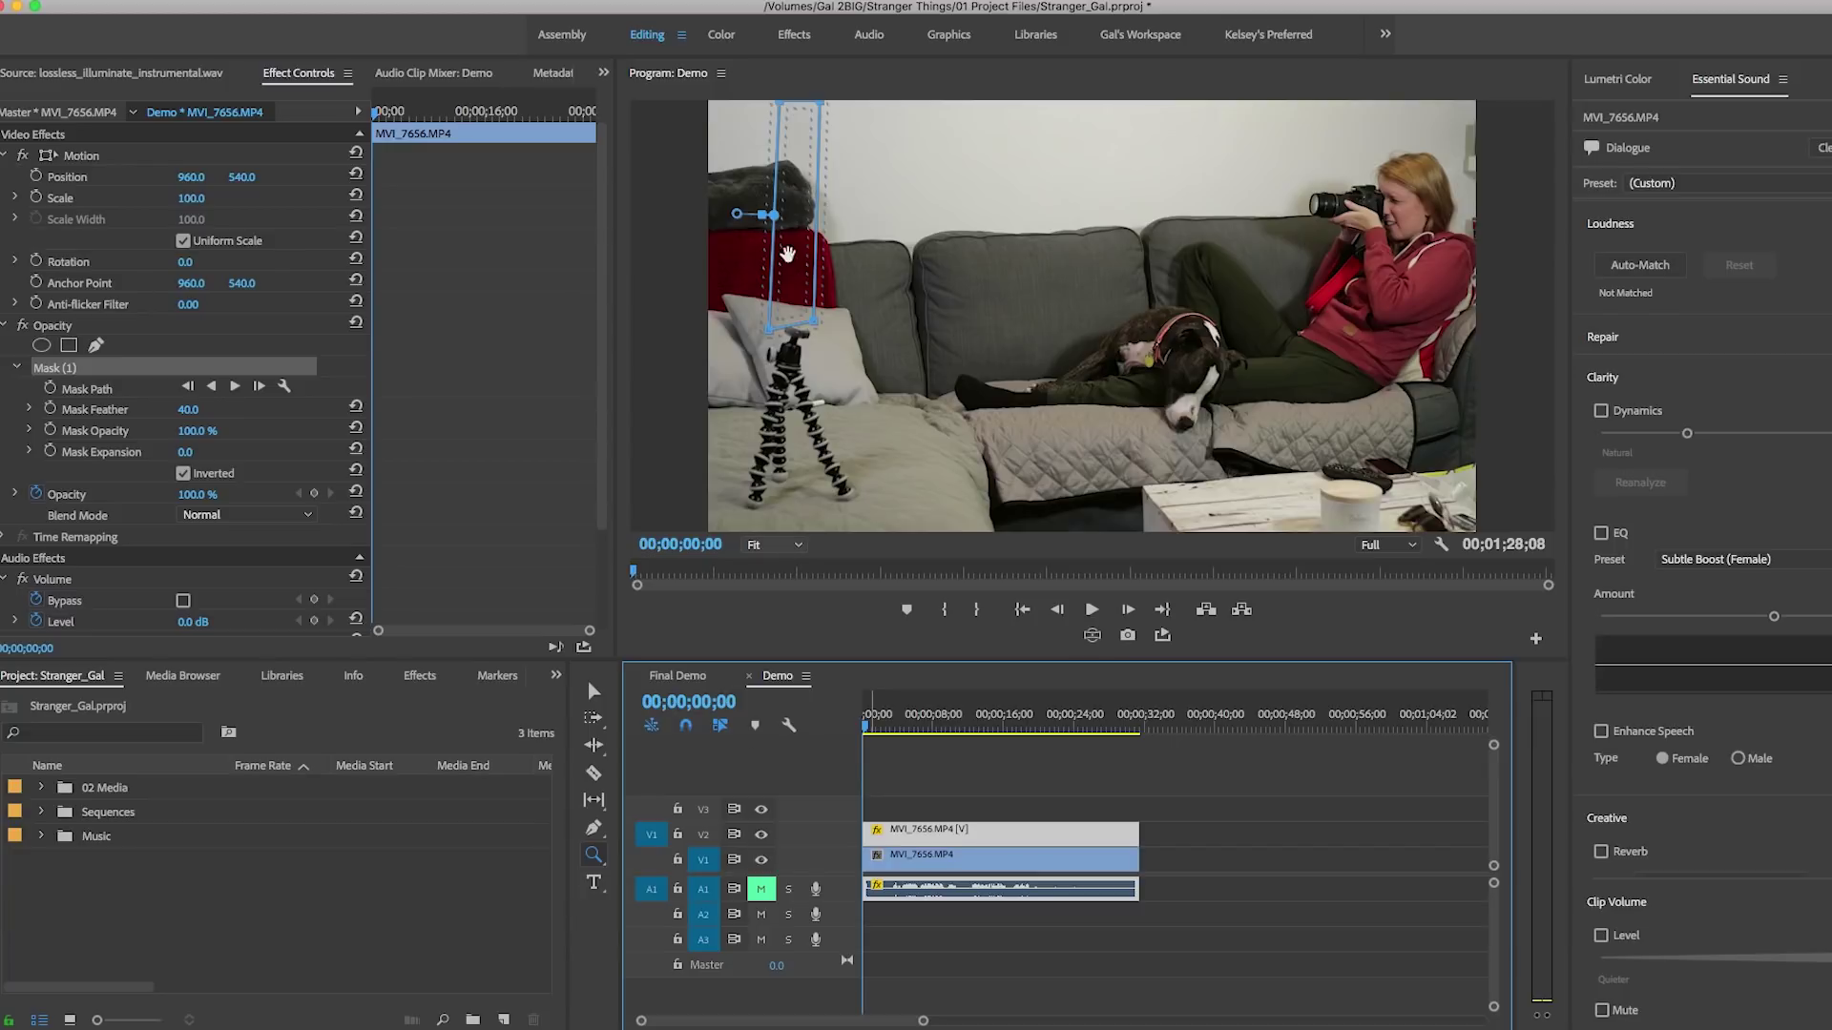
pyautogui.moveTo(391, 112); pyautogui.dragTo(542, 133)
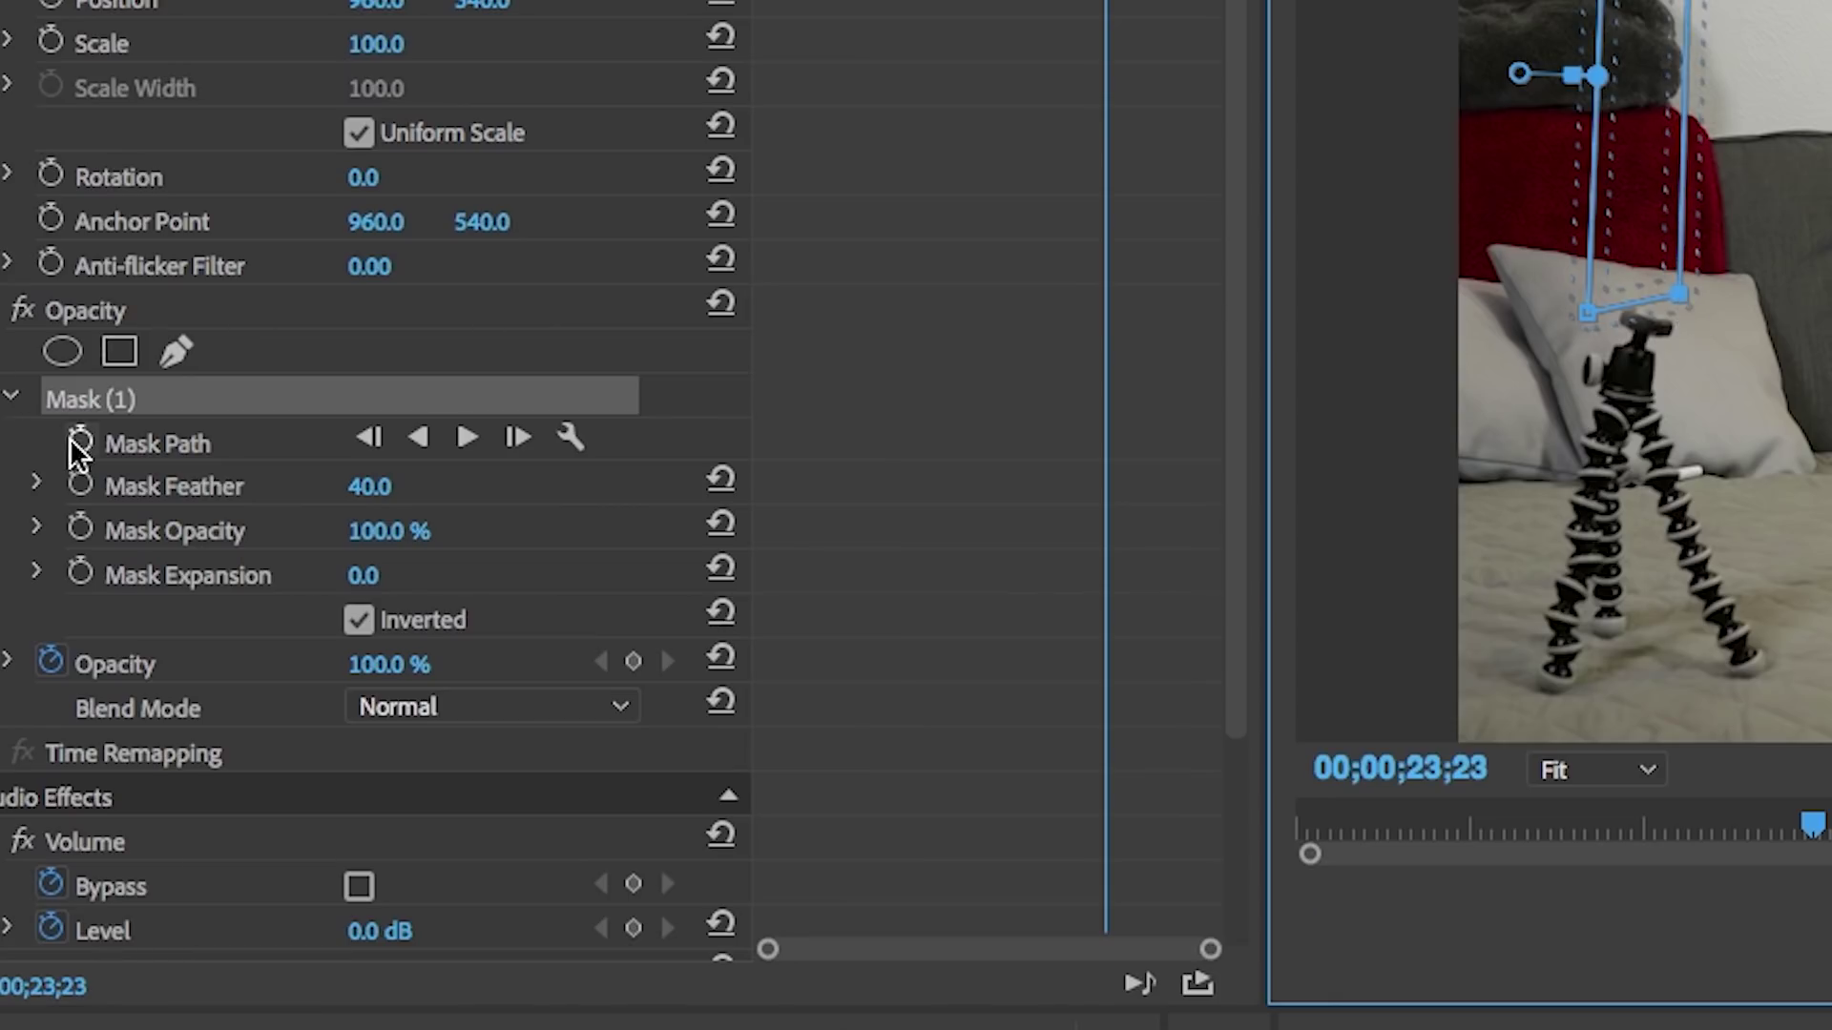
pyautogui.click(78, 443)
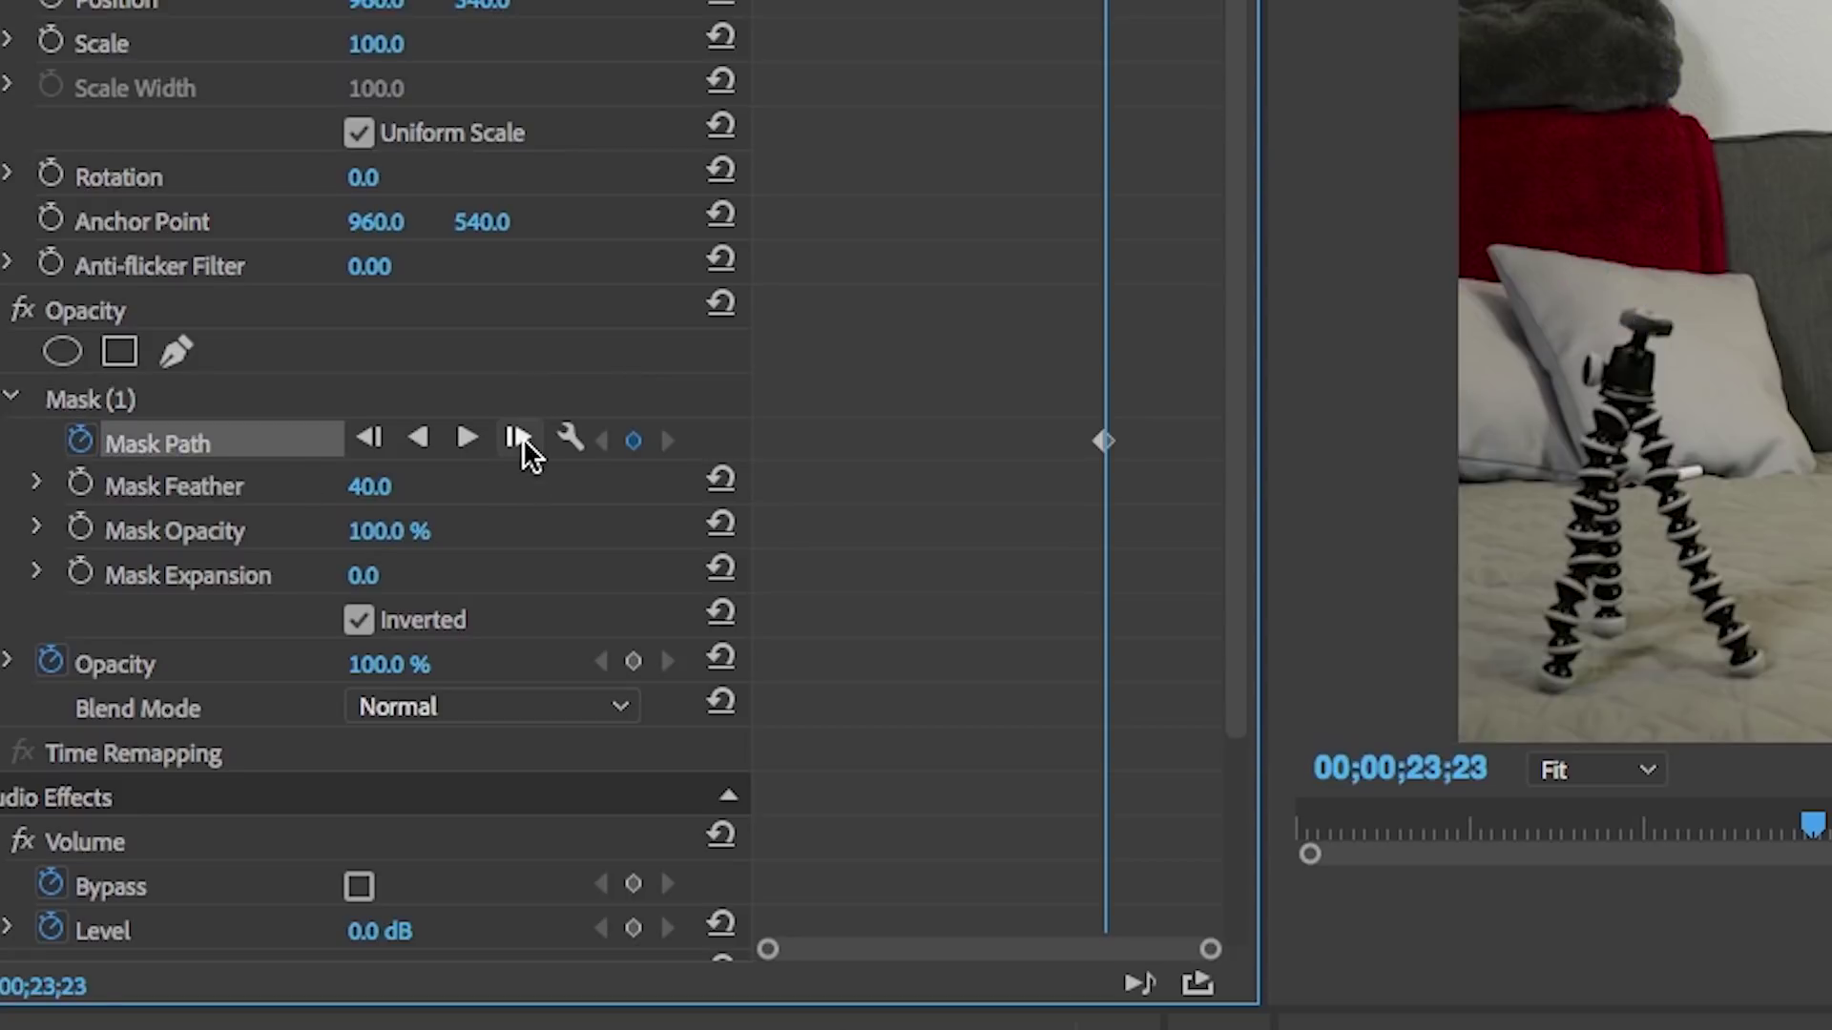
# Select Mask (1) and track it forward seven frames, one frame at a time
pyautogui.click(111, 402)
pyautogui.click(523, 435)
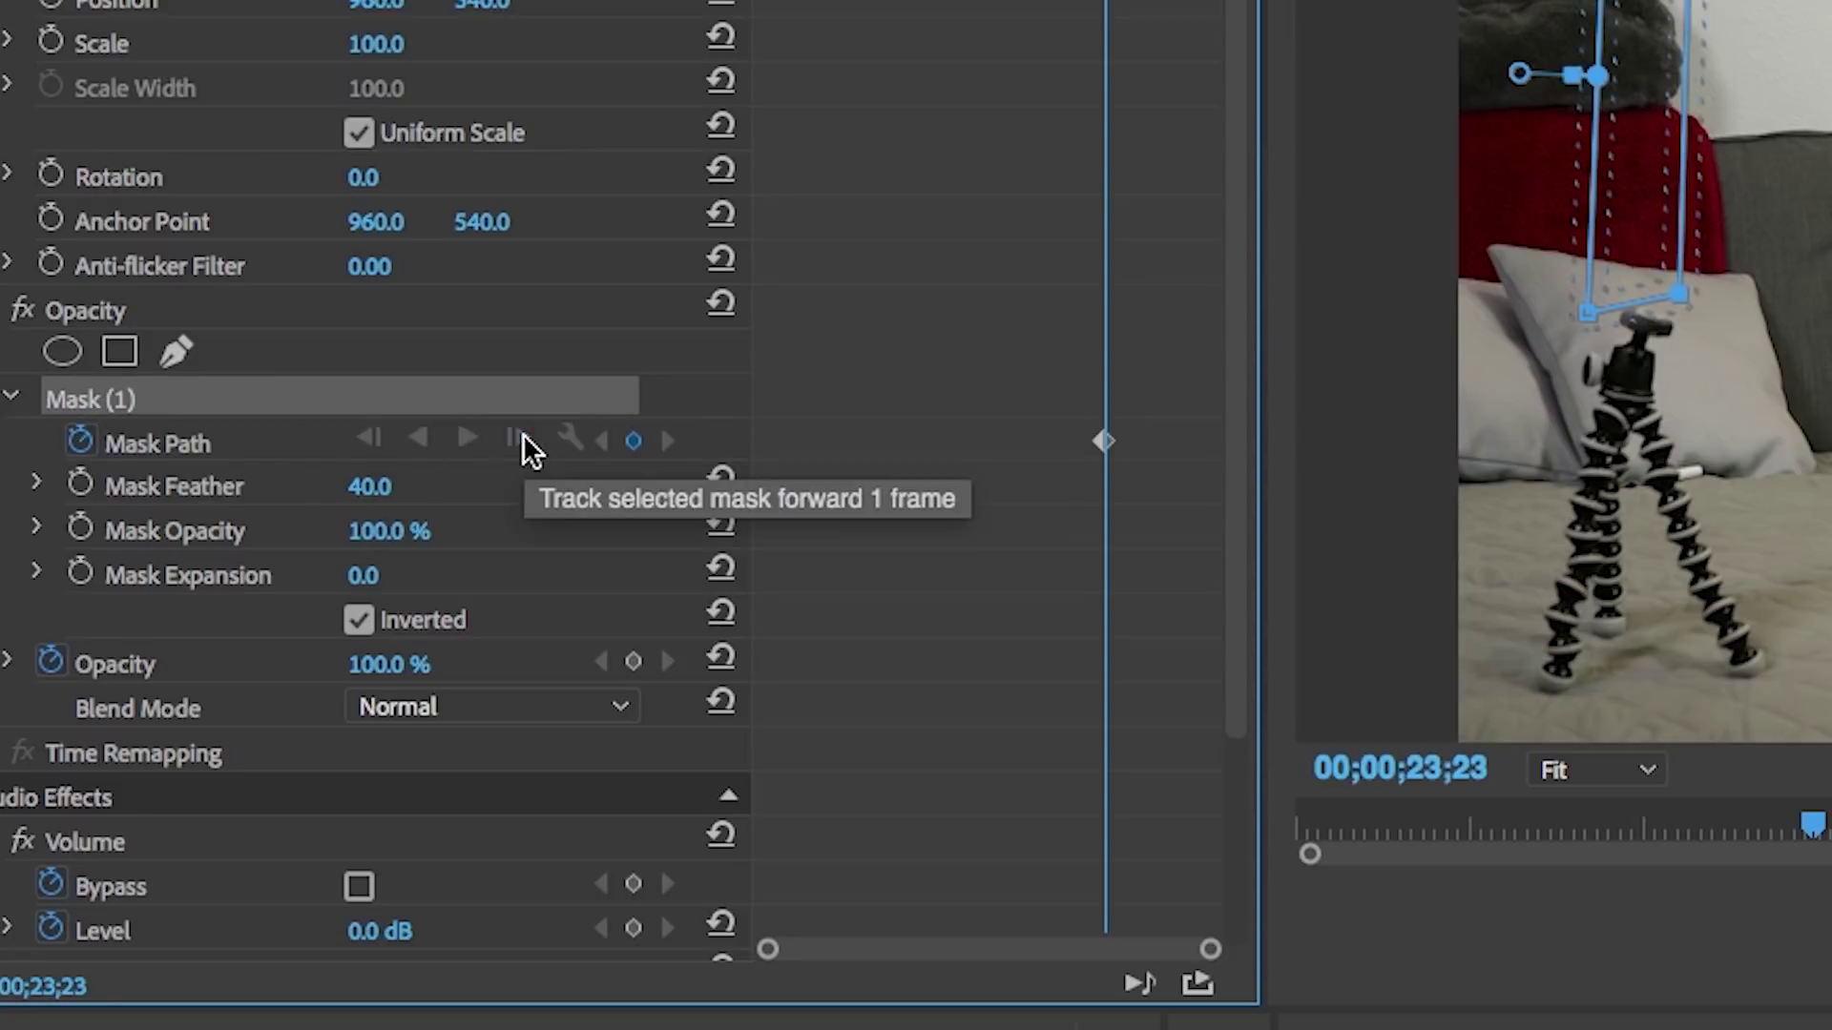
pyautogui.click(522, 435)
pyautogui.click(523, 435)
pyautogui.click(523, 435)
pyautogui.click(522, 435)
pyautogui.click(523, 435)
pyautogui.click(523, 435)
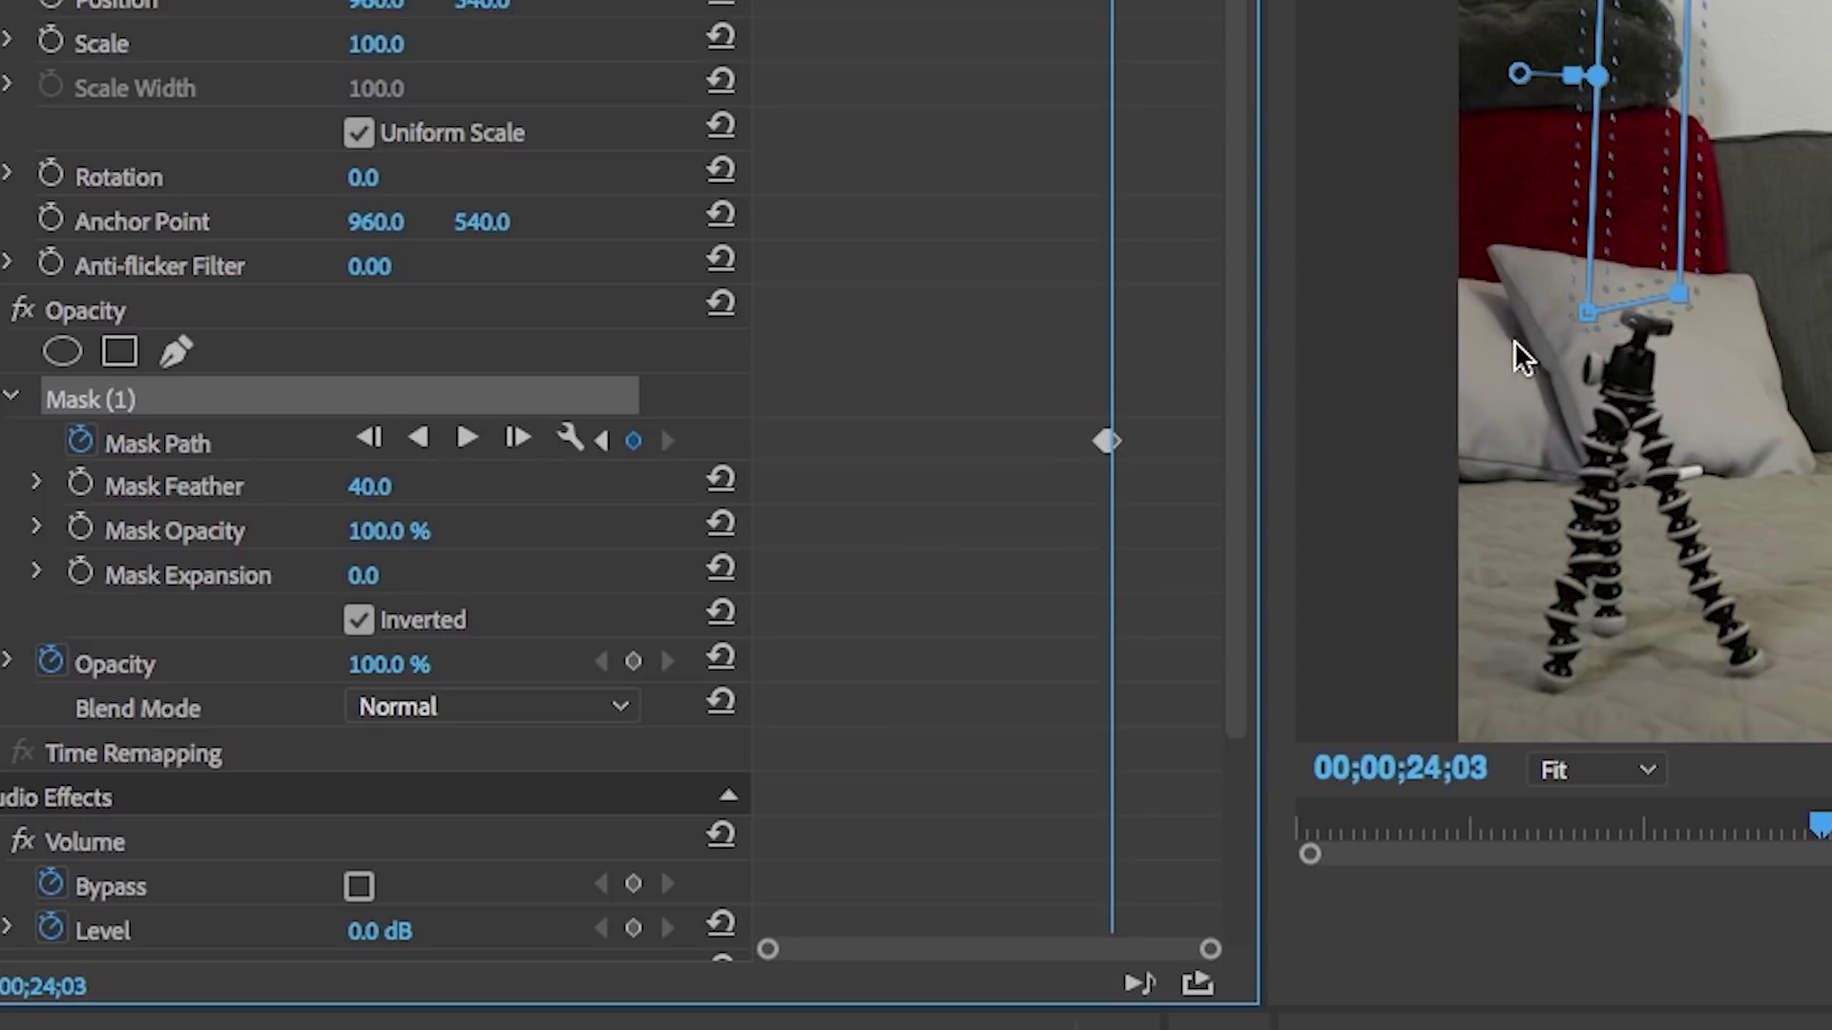
# Nudge the mask's lower-left corner, zoom the monitor to 50%, and track the mask further forward
pyautogui.moveTo(1600, 318); pyautogui.dragTo(1565, 317)
pyautogui.click(1551, 771)
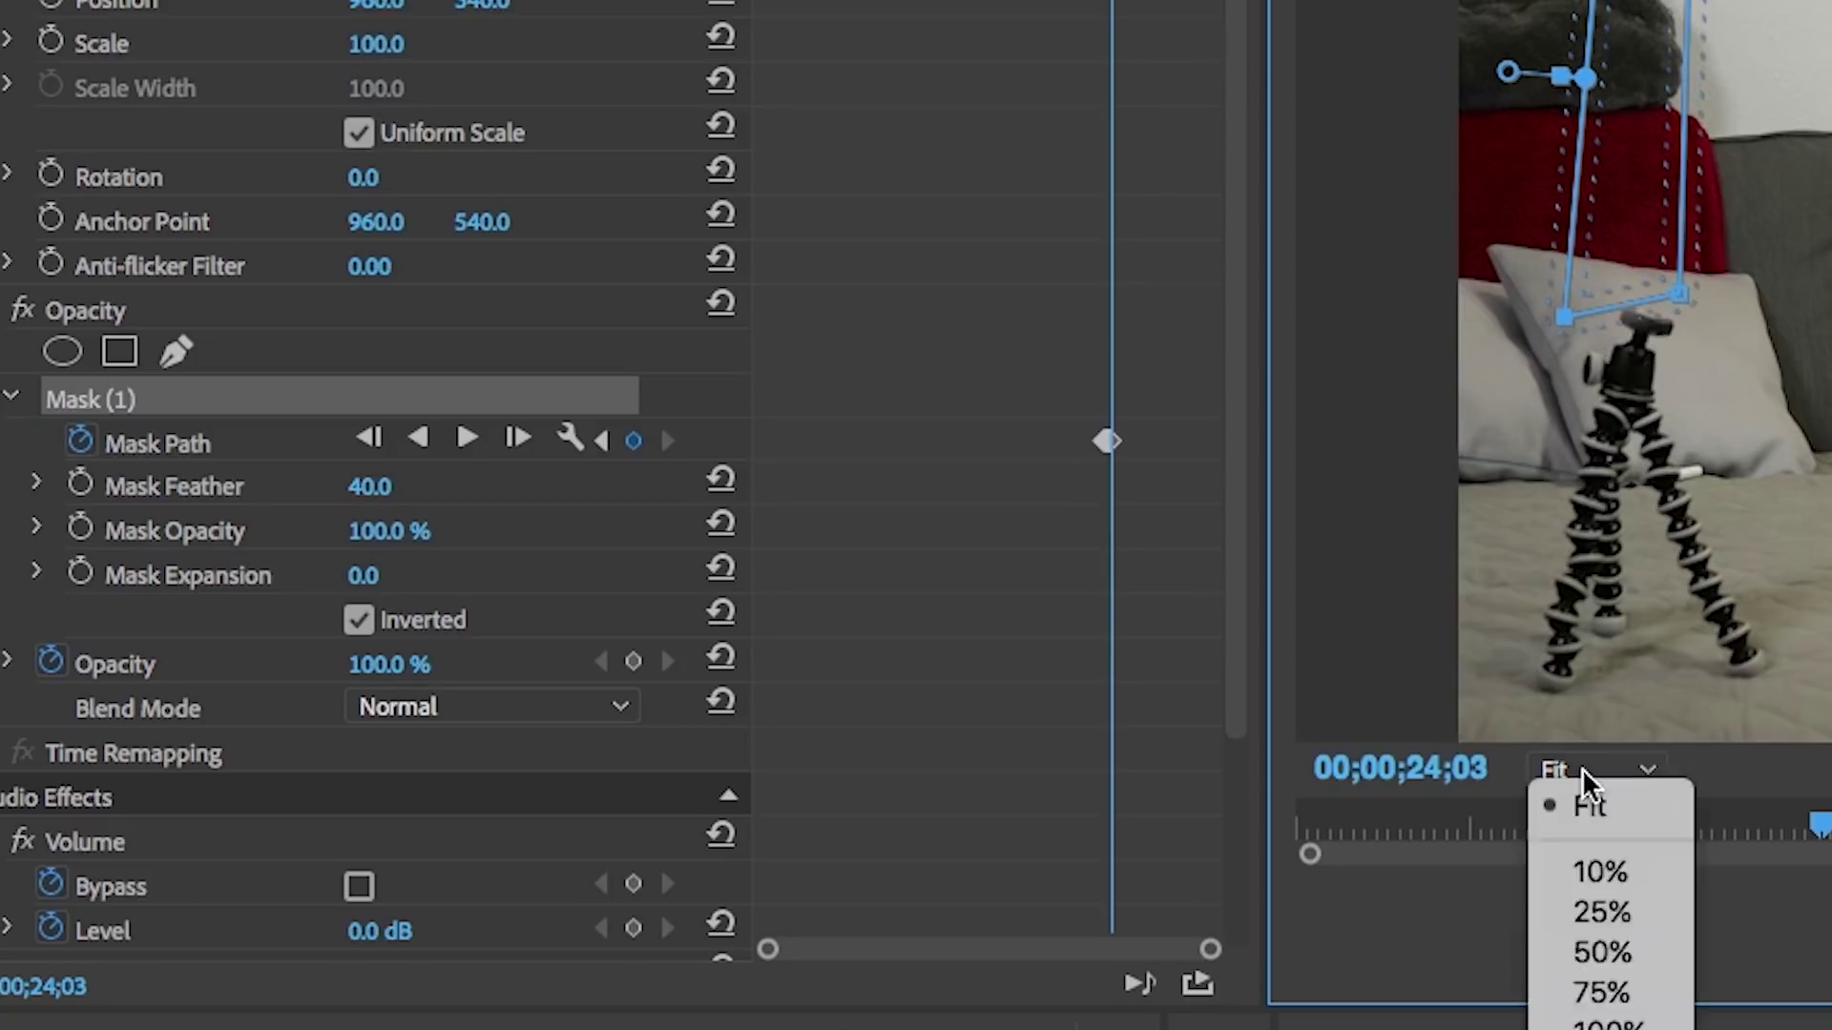
pyautogui.click(1596, 948)
pyautogui.click(521, 438)
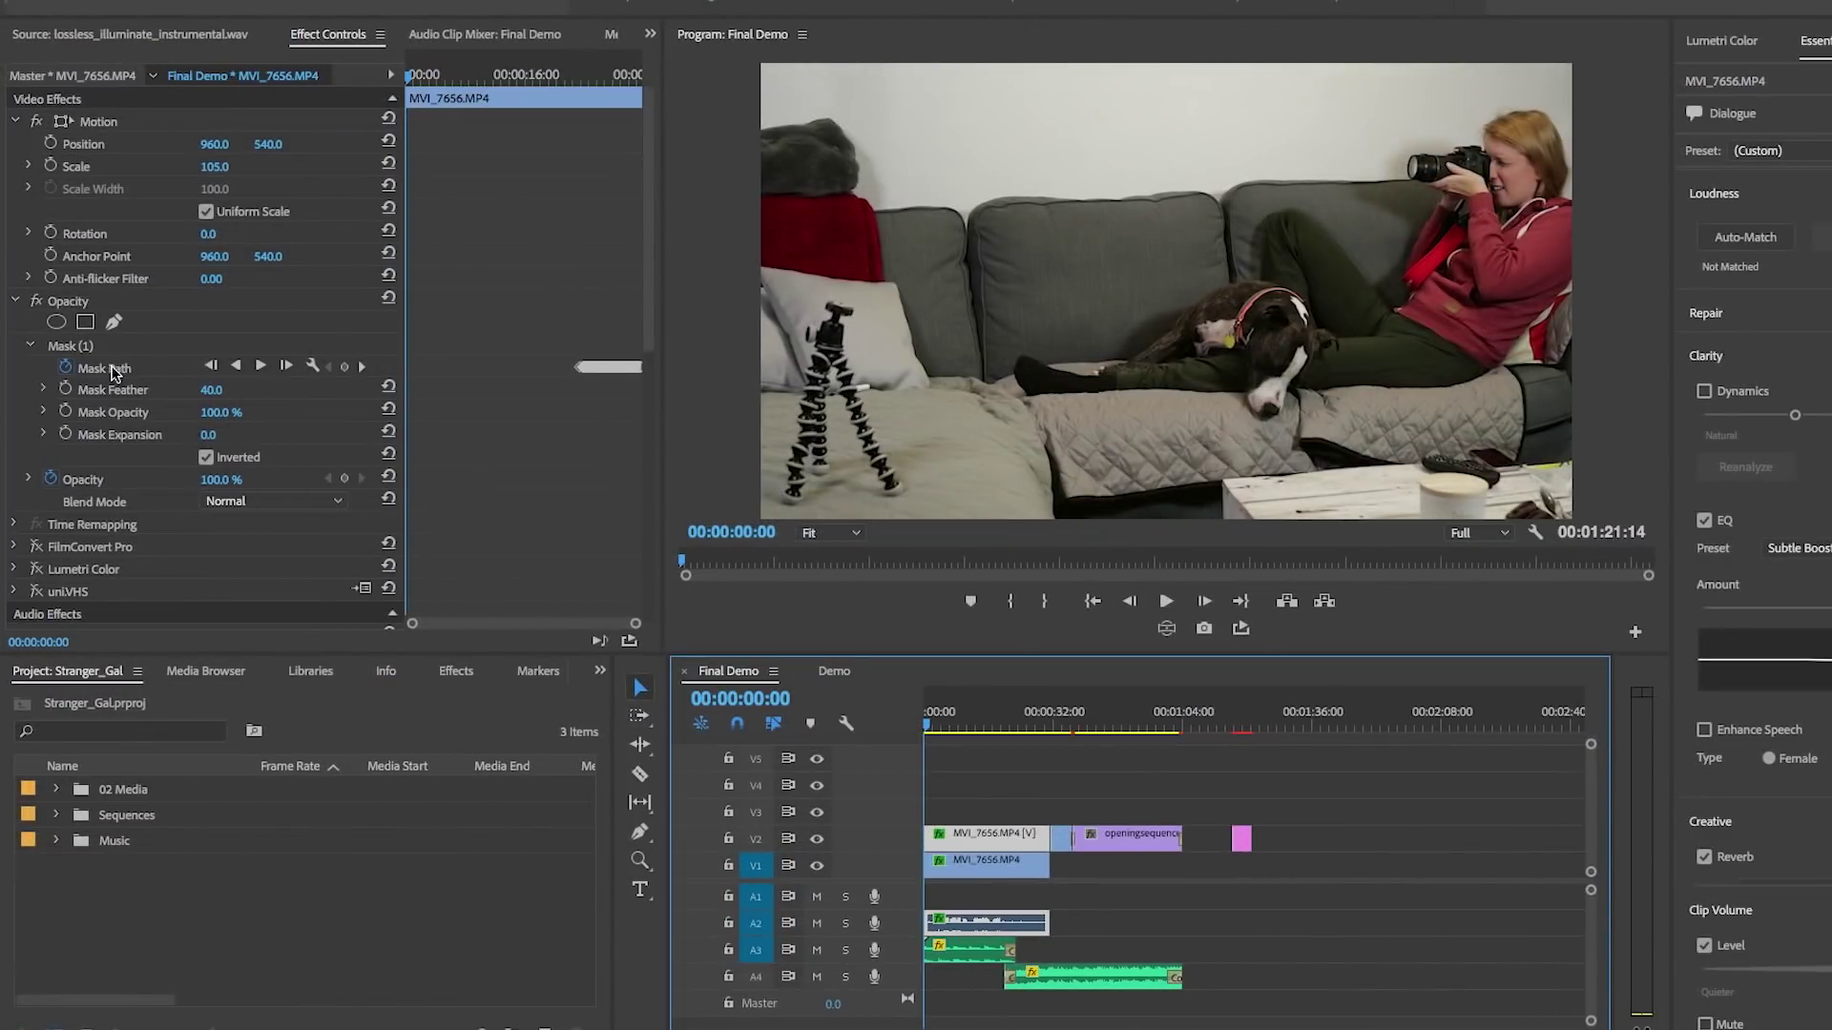
# Show the Mask (1) outline, move to about 31 seconds, and play back the masked effect
pyautogui.click(98, 348)
pyautogui.moveTo(916, 712); pyautogui.dragTo(1064, 704)
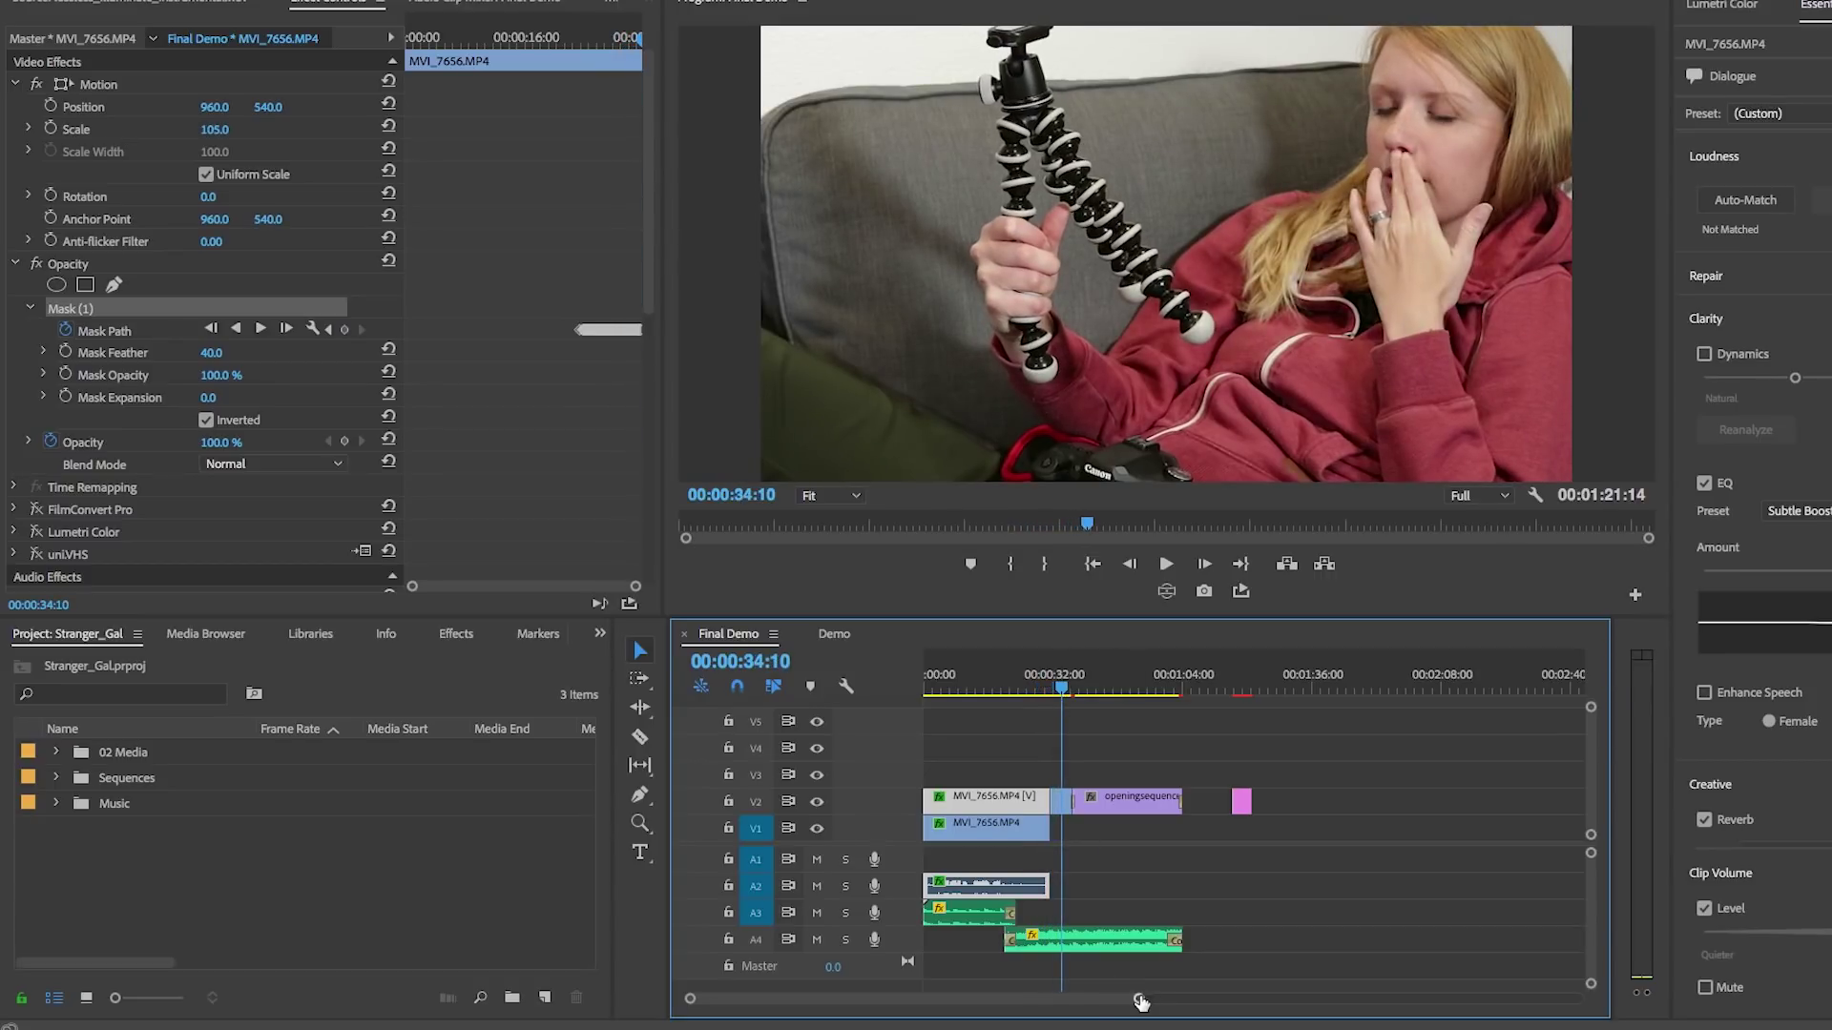
pyautogui.moveTo(1140, 1001); pyautogui.dragTo(969, 999)
pyautogui.click(1225, 683)
pyautogui.press('space')
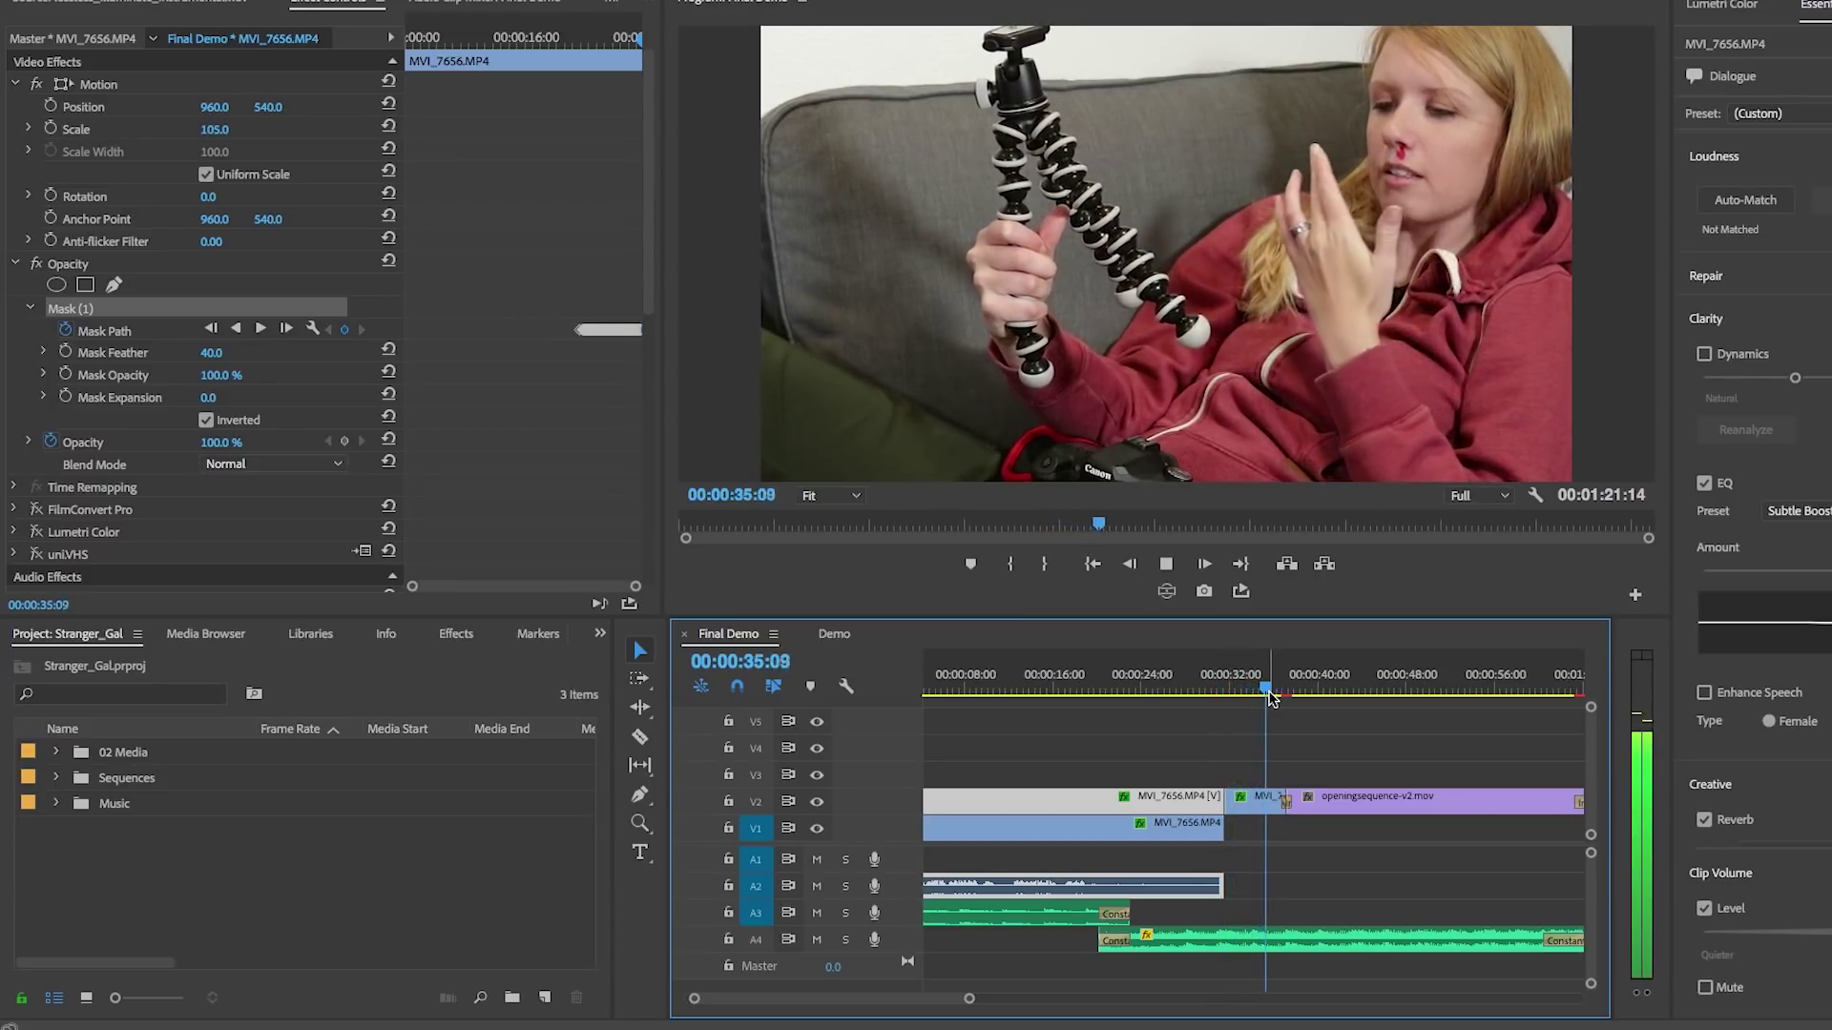
# Scrub back to about 26 seconds on the lower clip and hide V2 to view the clean plate
pyautogui.moveTo(1269, 697); pyautogui.dragTo(1221, 697)
pyautogui.moveTo(973, 999); pyautogui.dragTo(1048, 999)
pyautogui.click(1027, 822)
pyautogui.click(1109, 682)
pyautogui.moveTo(1110, 682); pyautogui.dragTo(1092, 682)
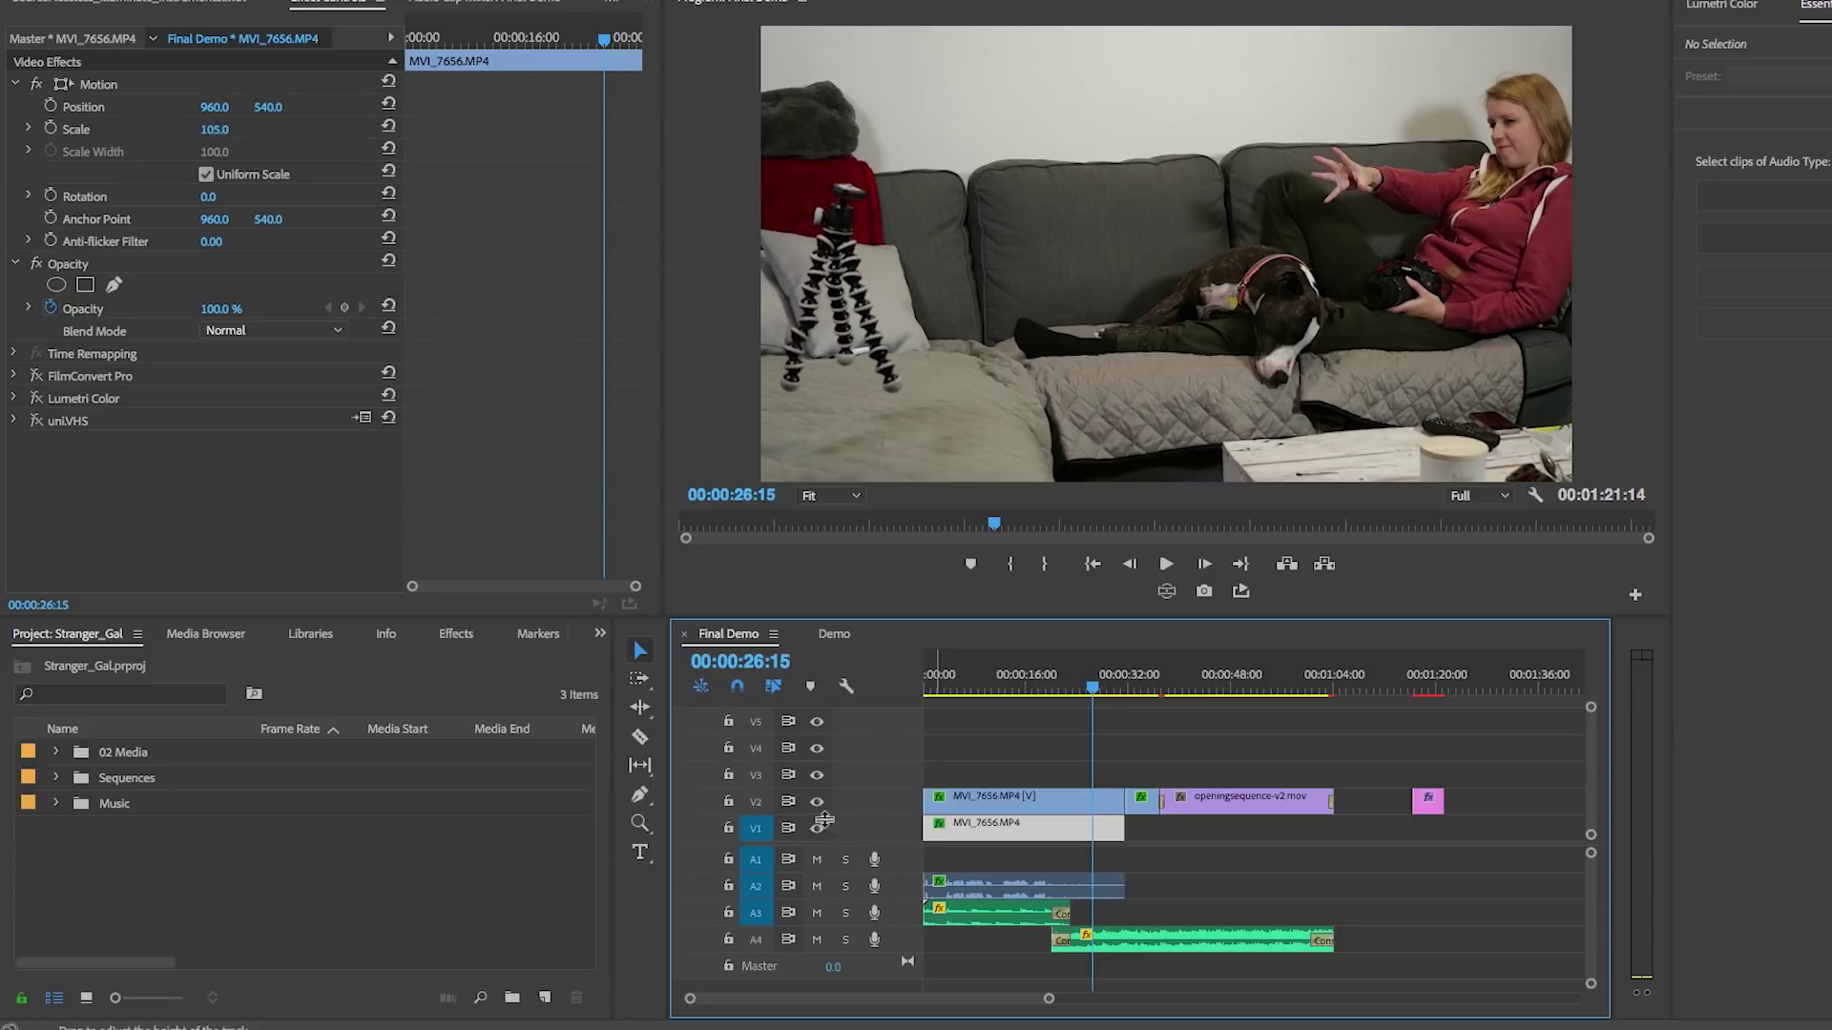
pyautogui.click(817, 801)
# Show V2 again, jump to about 34 seconds, and collapse the FilmConvert Pro settings
pyautogui.click(817, 801)
pyautogui.click(1148, 684)
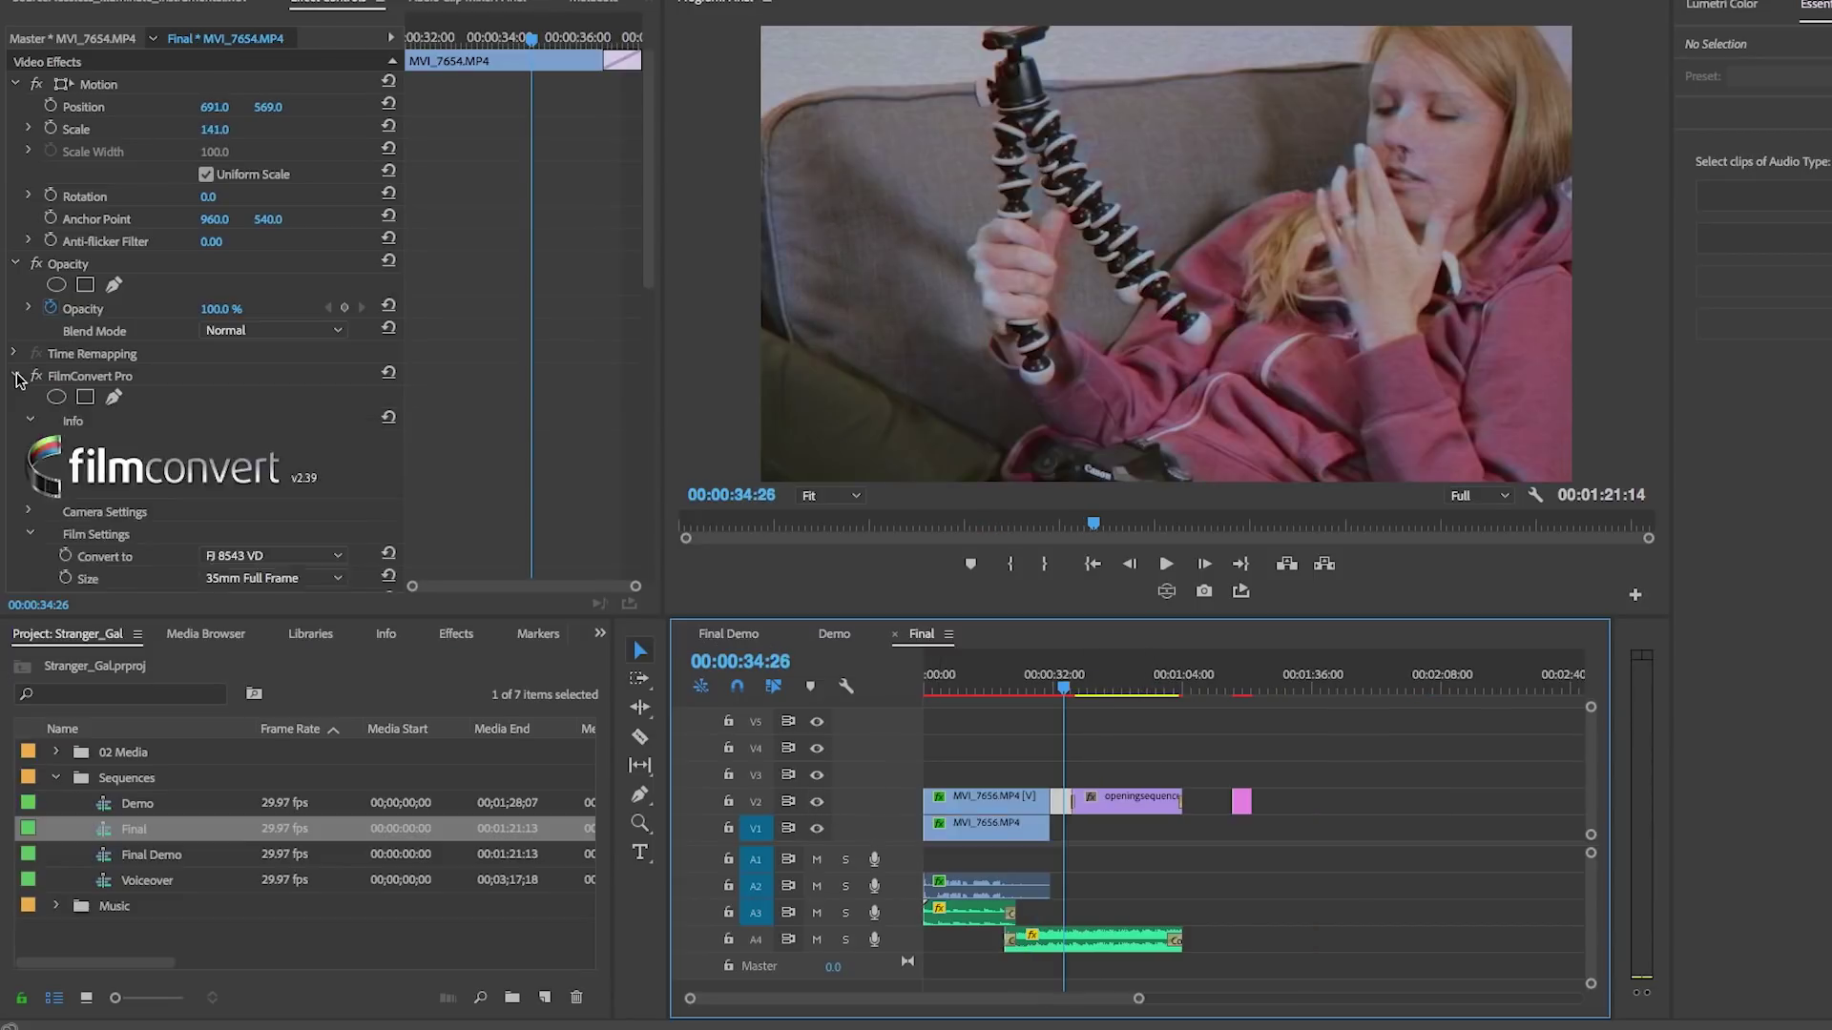
pyautogui.click(16, 399)
pyautogui.click(20, 421)
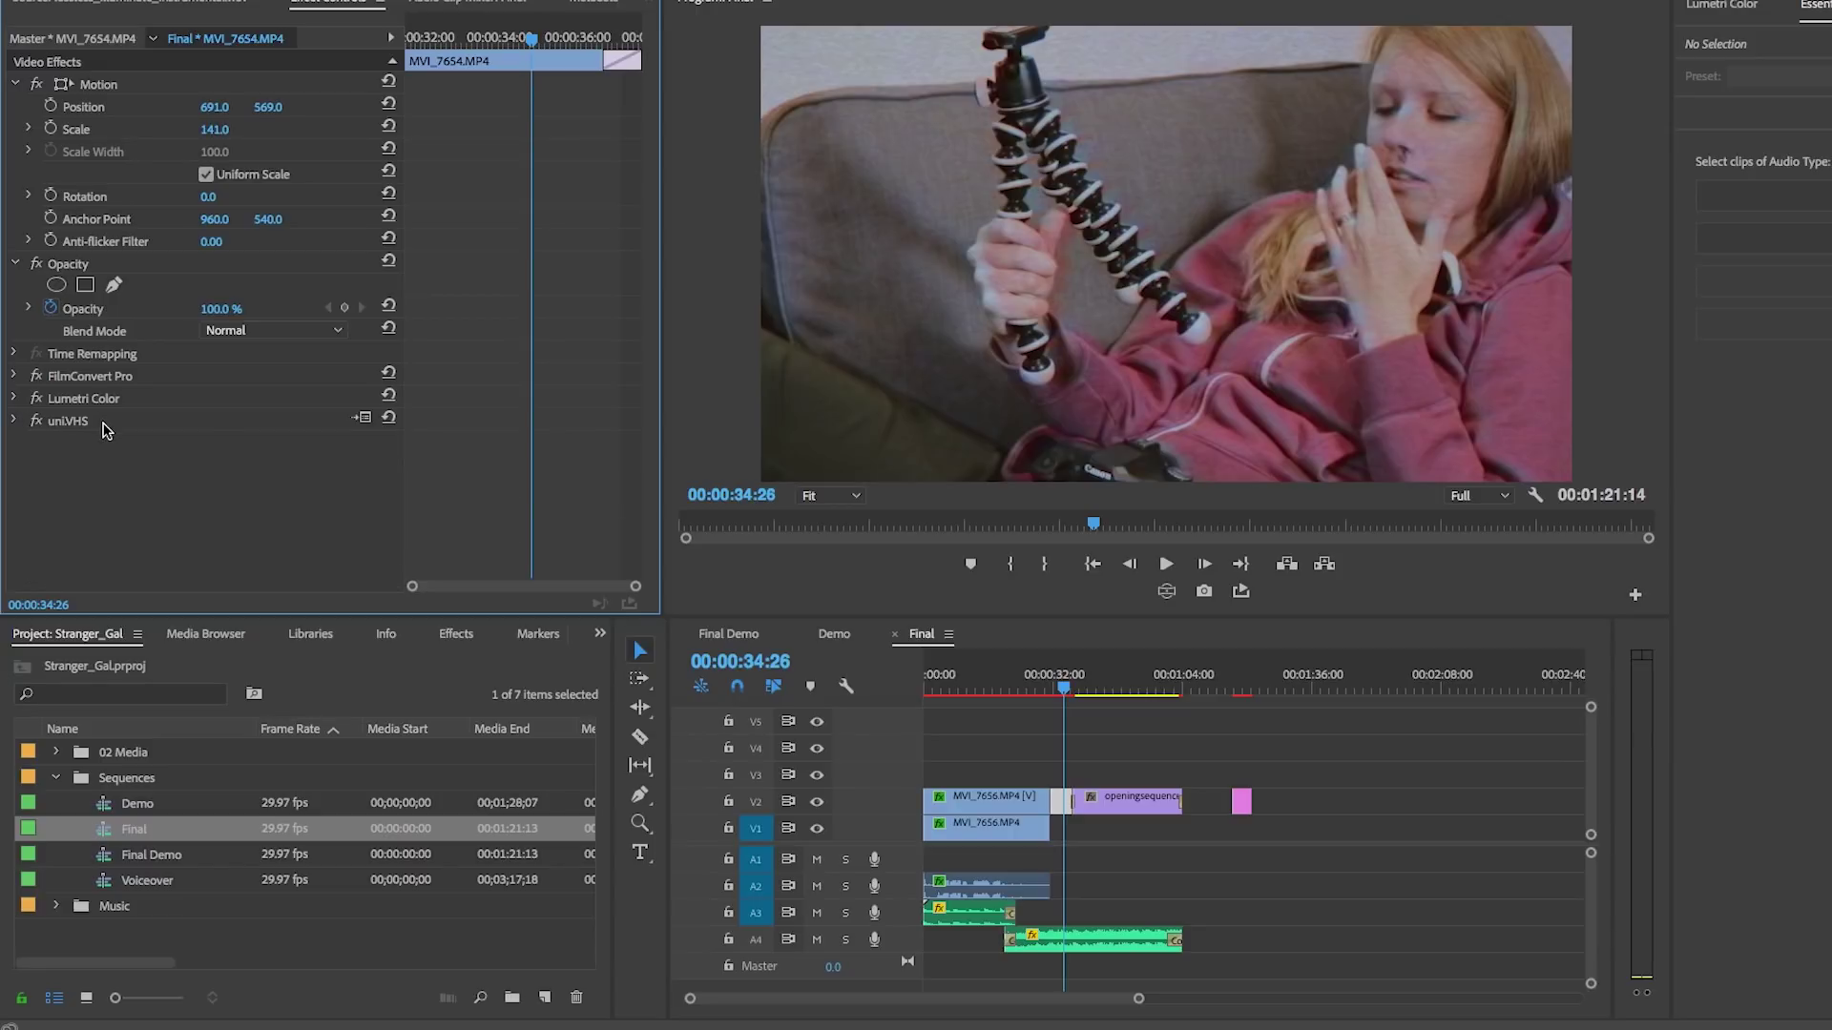
# Select the uniVHS, Lumetri Color and FilmConvert Pro effects in turn to present the retro look
pyautogui.click(131, 378)
pyautogui.click(103, 420)
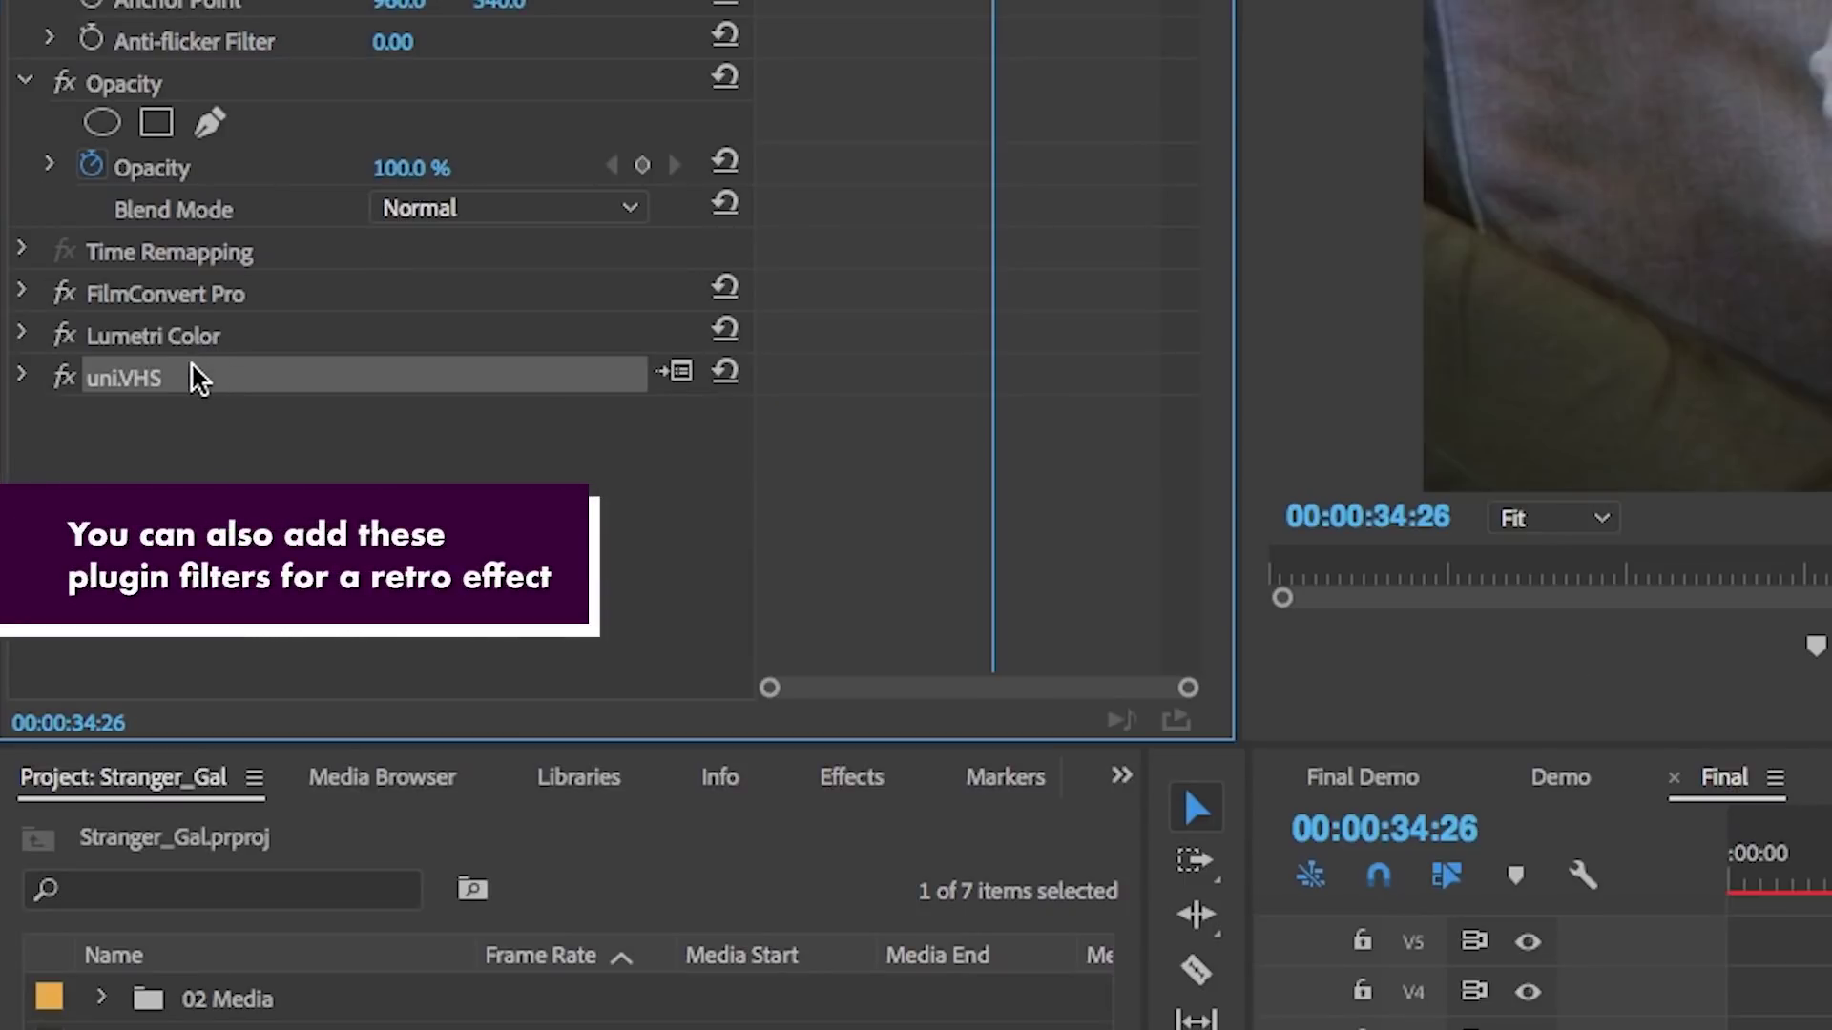
pyautogui.click(117, 398)
pyautogui.click(129, 375)
pyautogui.click(124, 398)
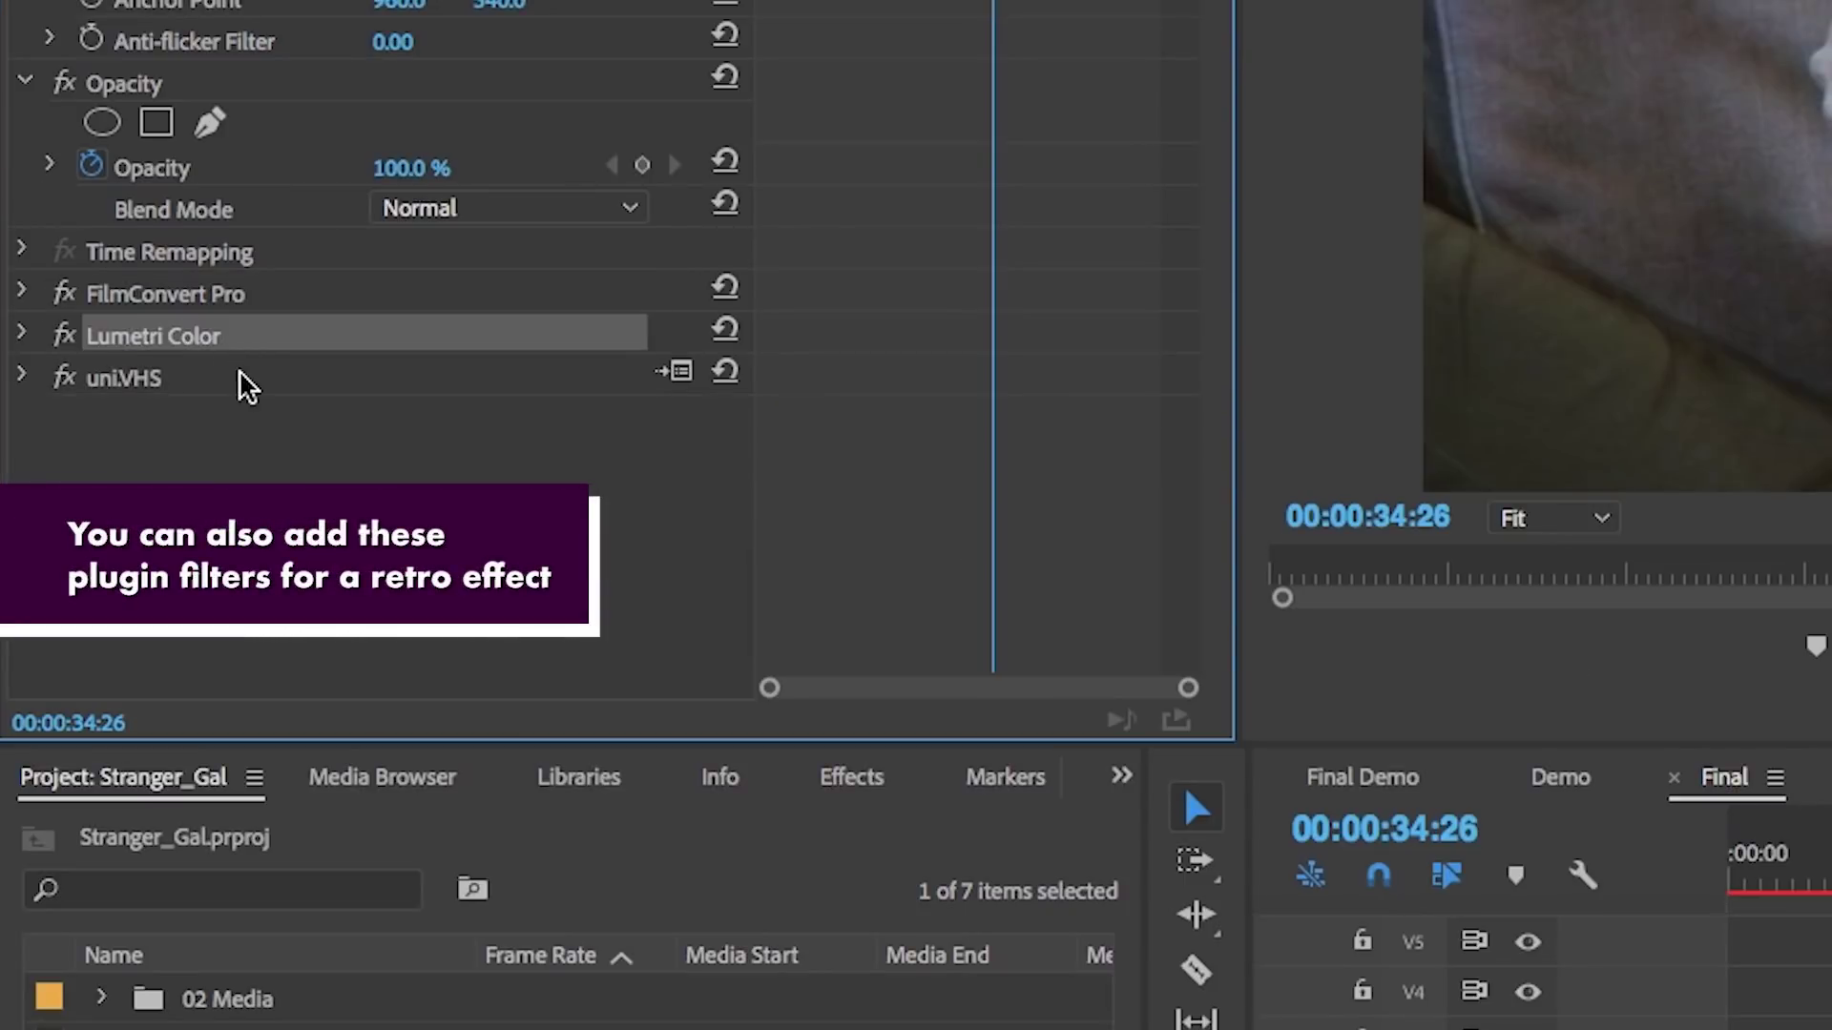
pyautogui.click(240, 374)
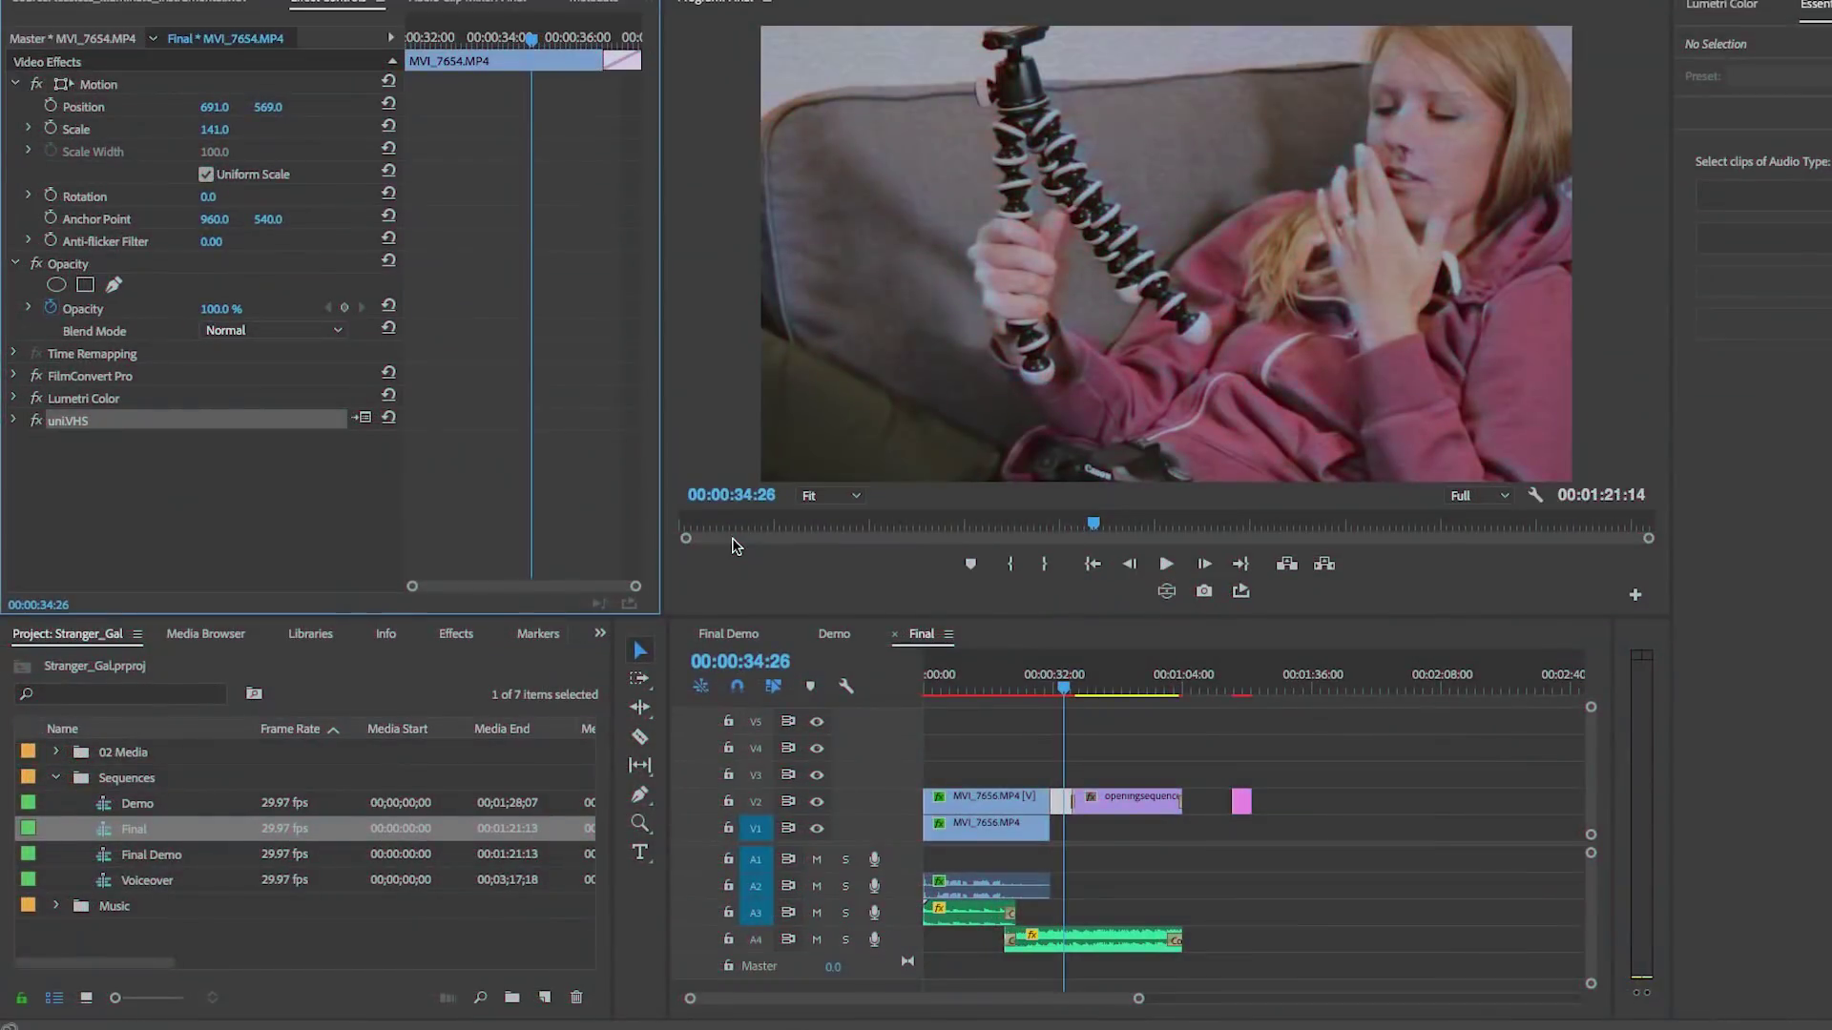